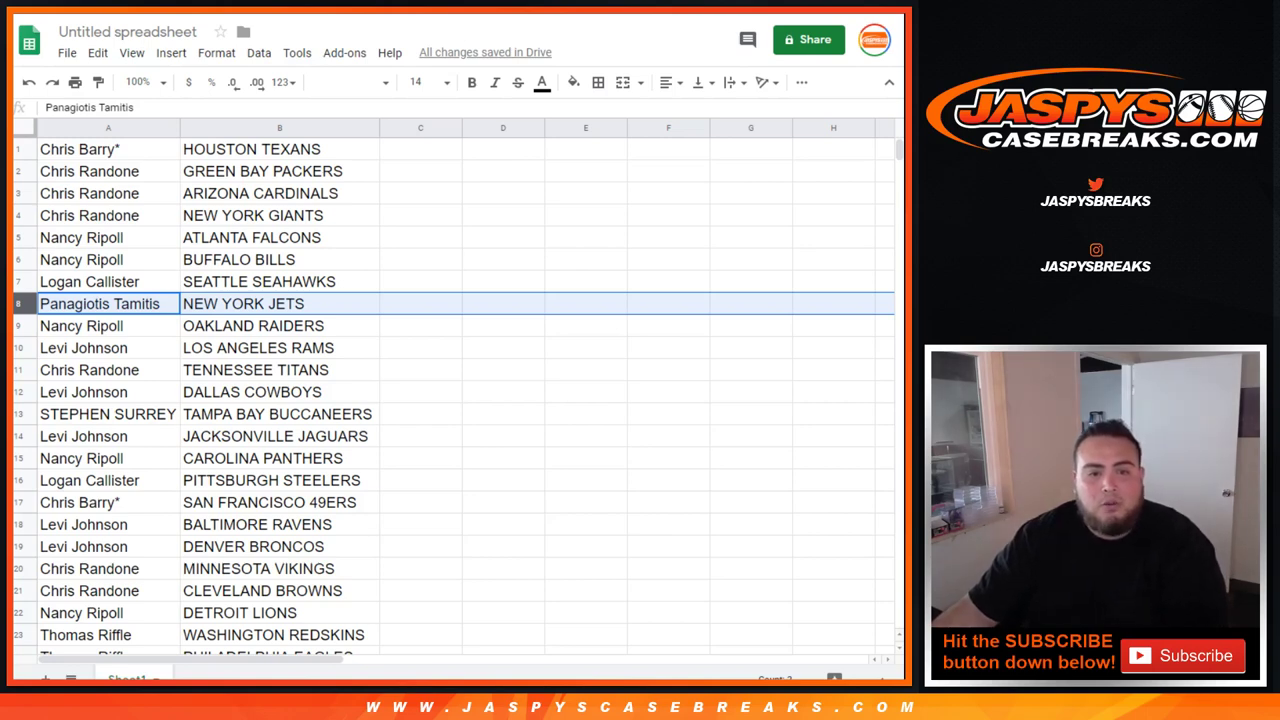
# Go through rows 9 to 32 one at a time, highlighting each row to read its participant and team pairing.
pyautogui.click(19, 324)
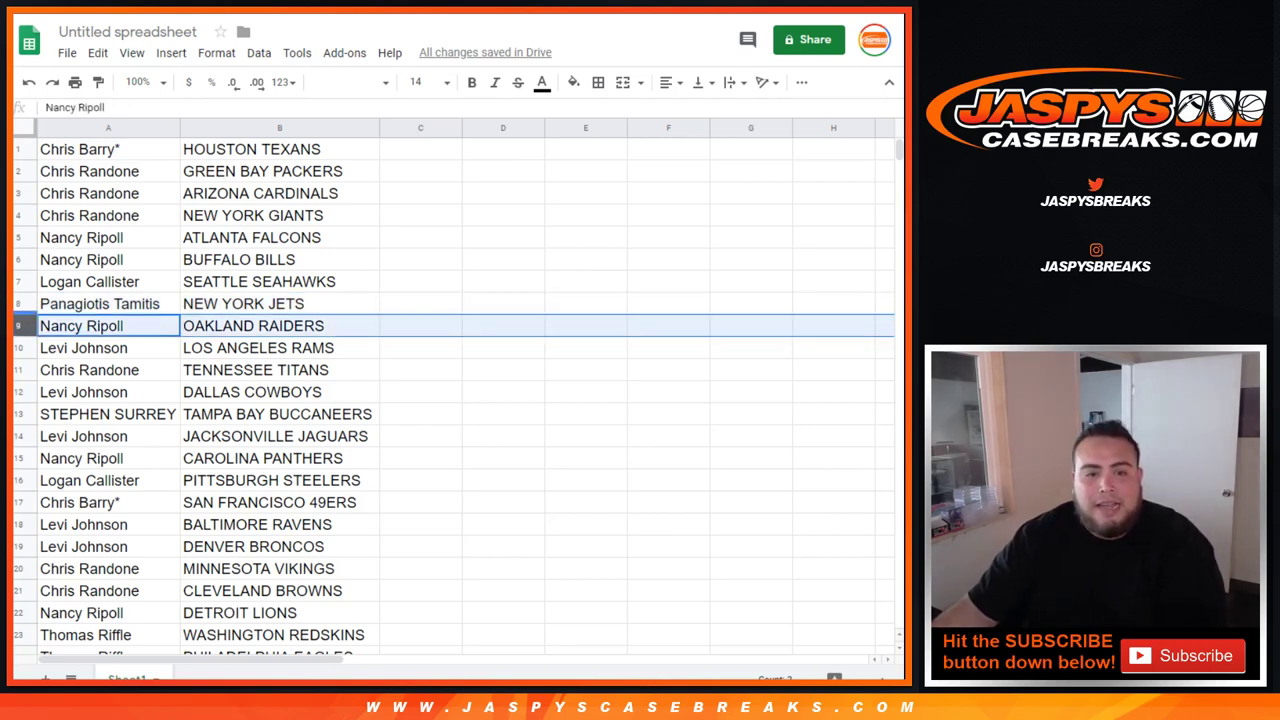
pyautogui.click(22, 347)
pyautogui.click(22, 370)
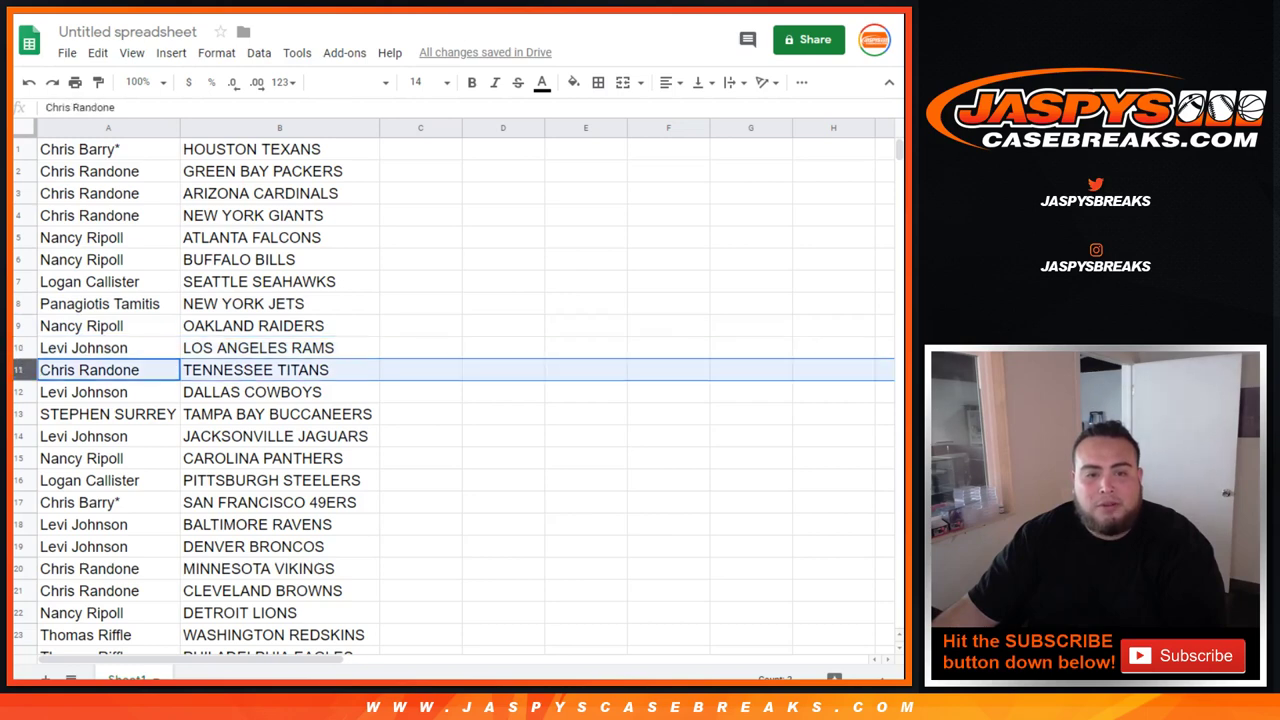
pyautogui.click(20, 392)
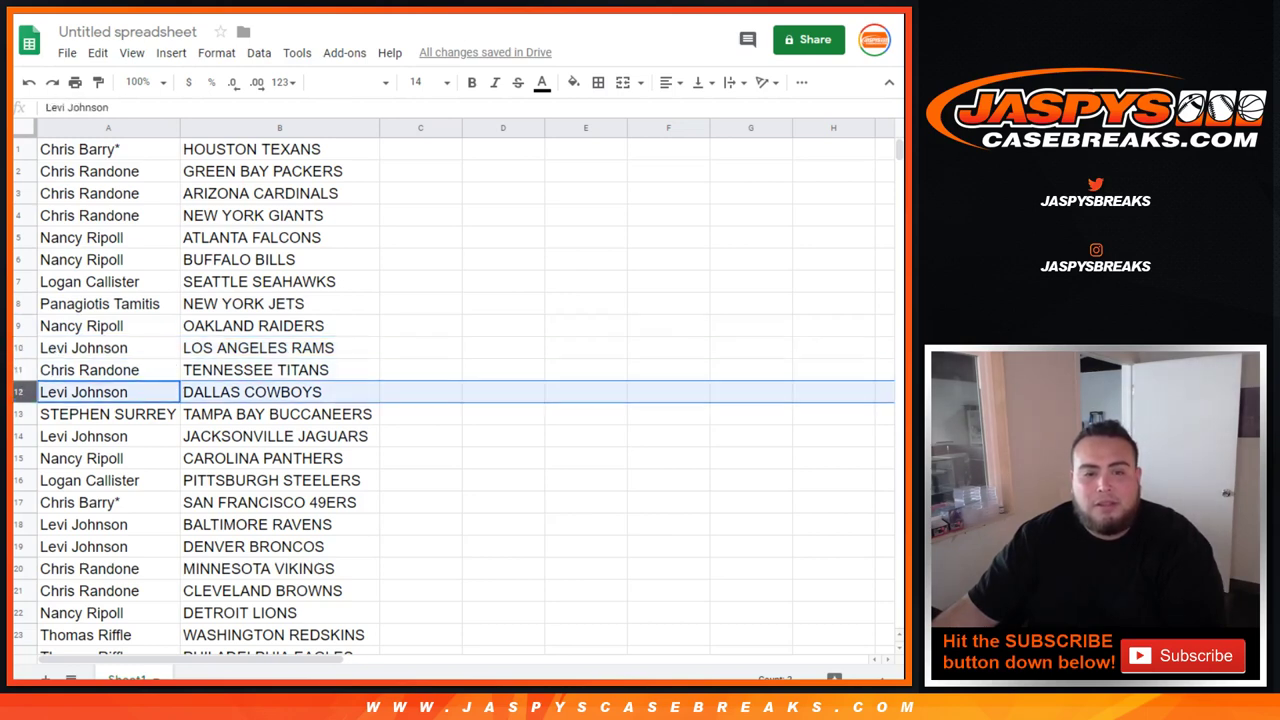
pyautogui.click(20, 414)
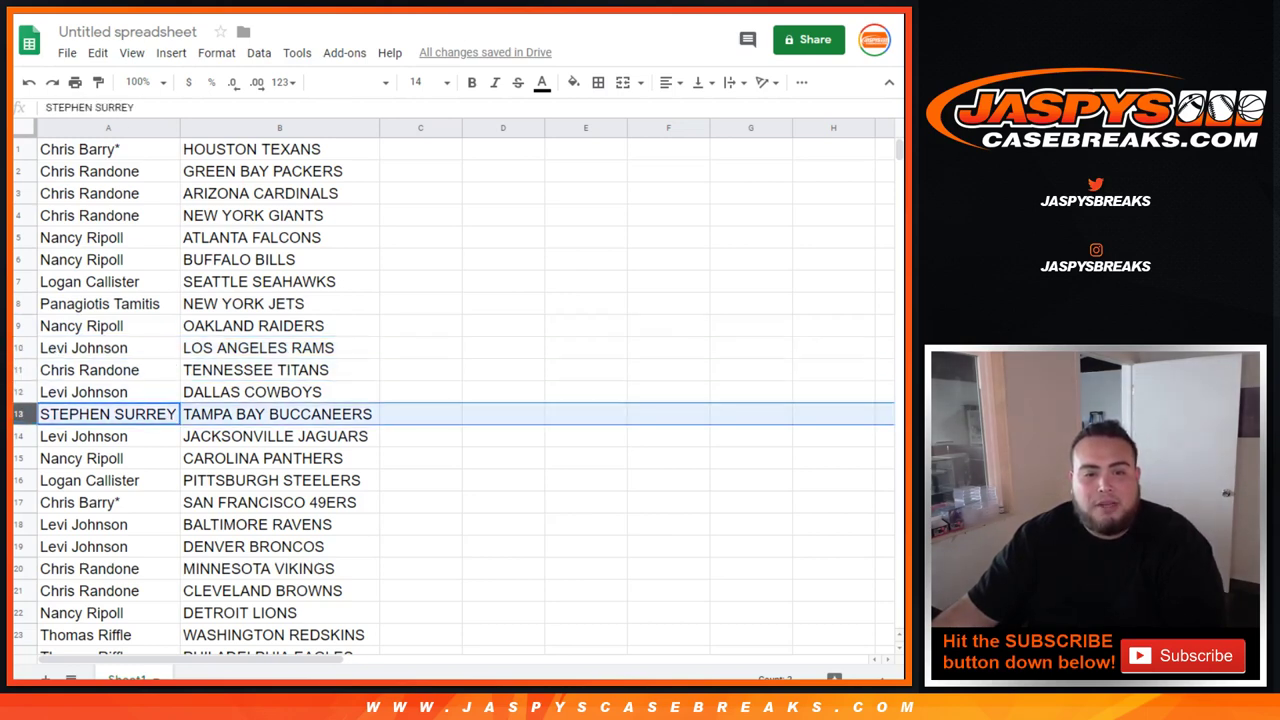
pyautogui.click(20, 436)
pyautogui.click(20, 458)
pyautogui.click(20, 480)
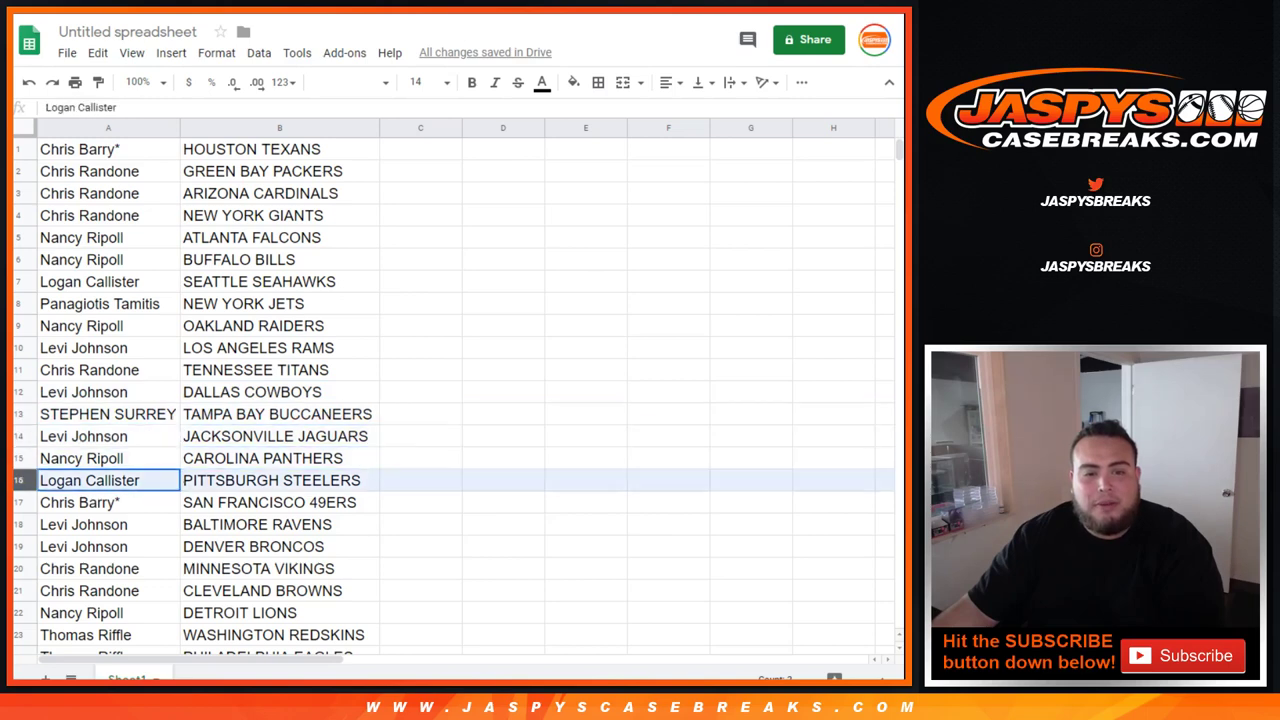
pyautogui.click(20, 502)
pyautogui.scroll(-1, 20, 502)
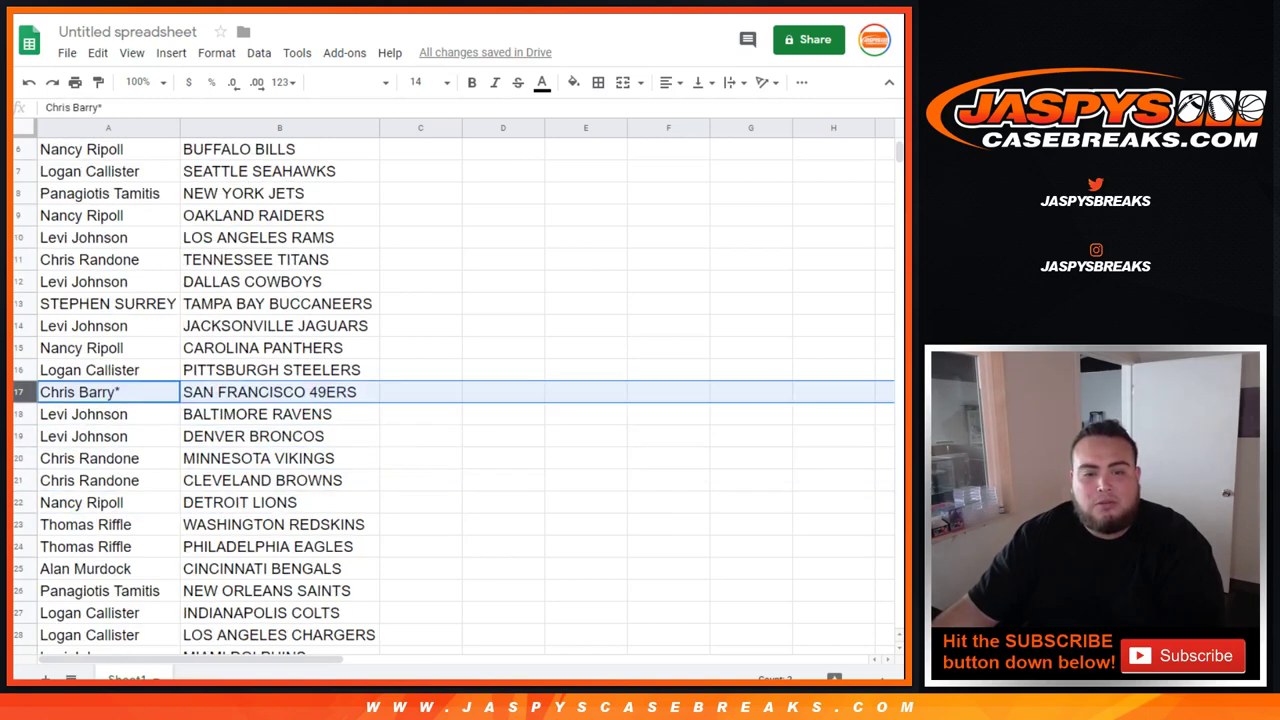
pyautogui.scroll(-1, 450, 400)
pyautogui.click(20, 370)
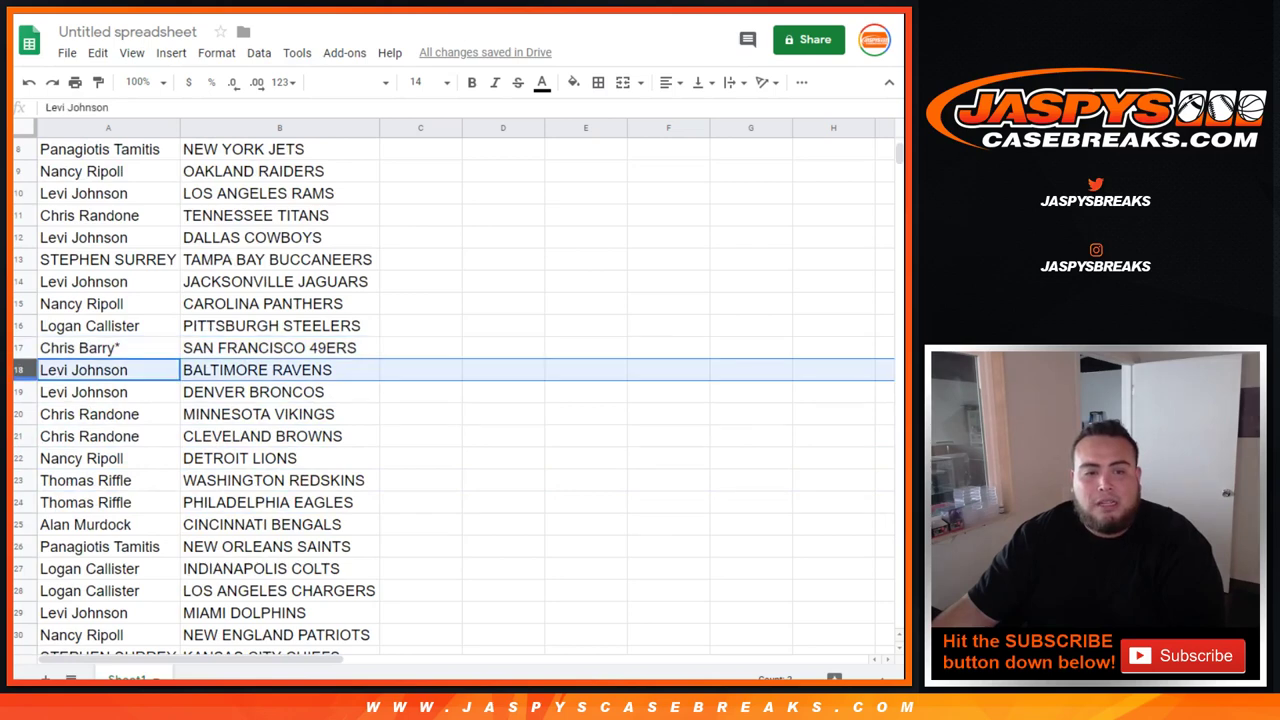
pyautogui.click(20, 392)
pyautogui.click(20, 414)
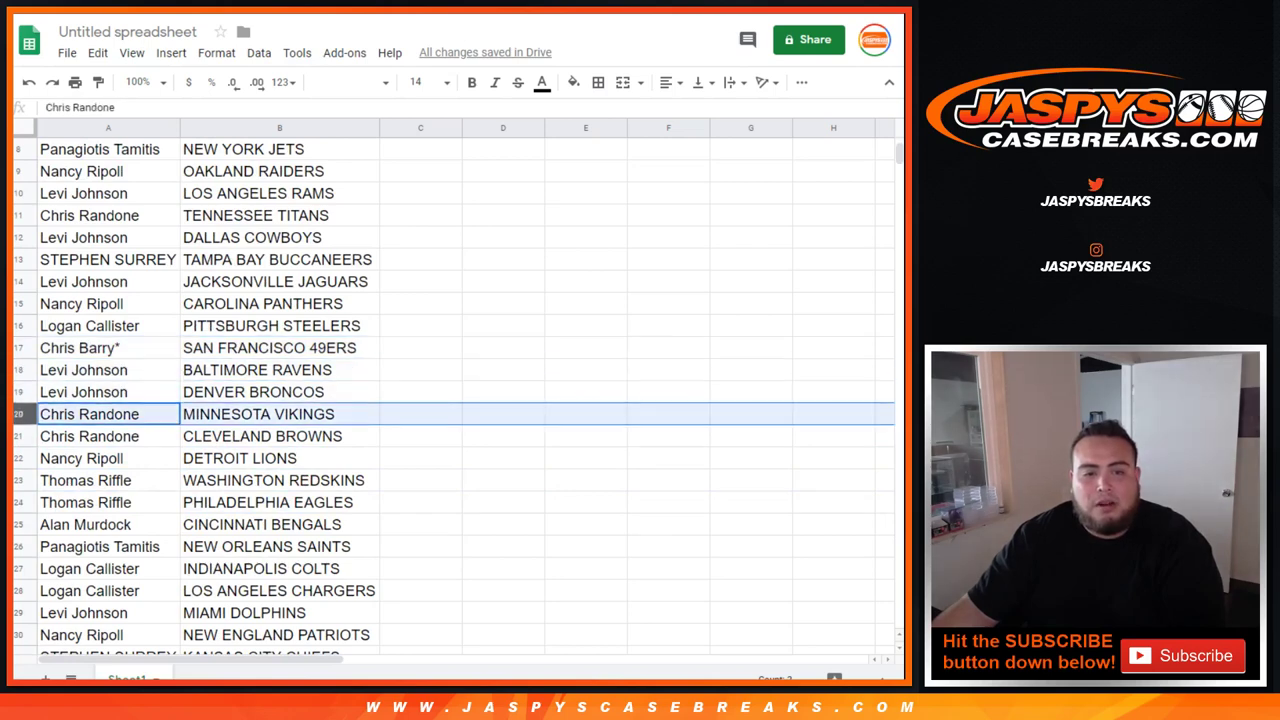
pyautogui.click(20, 436)
pyautogui.click(20, 458)
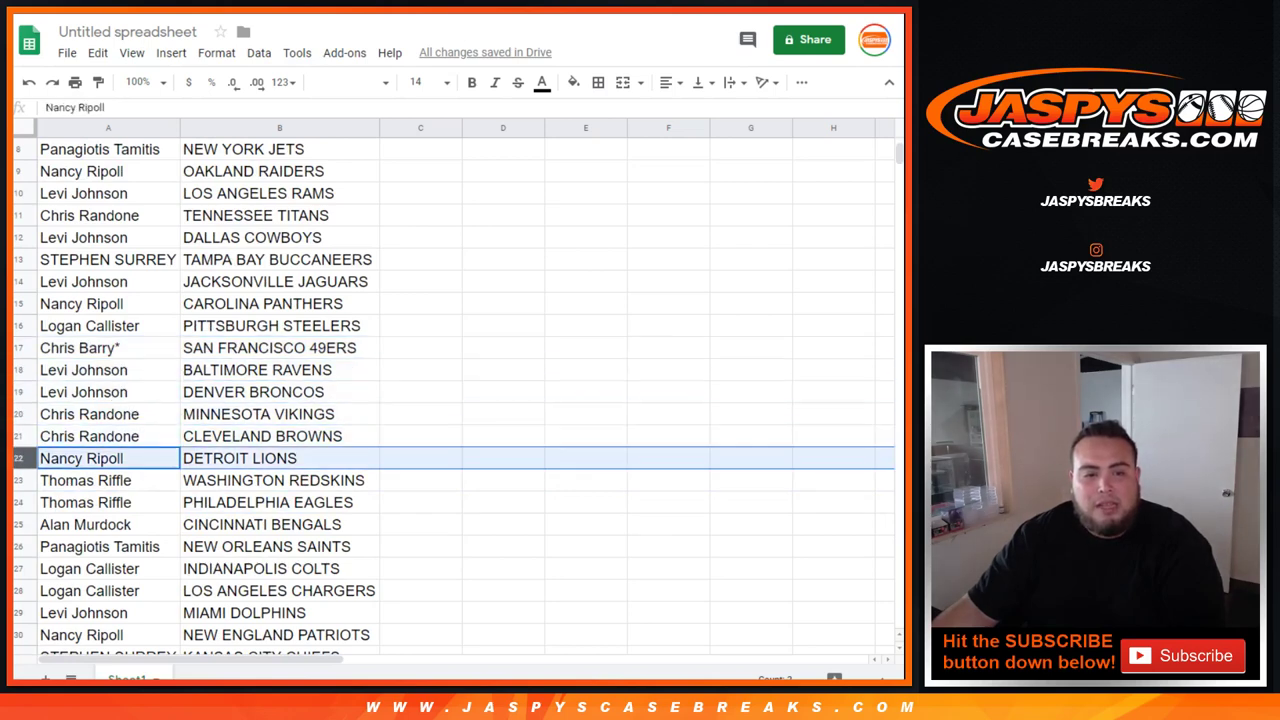
pyautogui.click(20, 480)
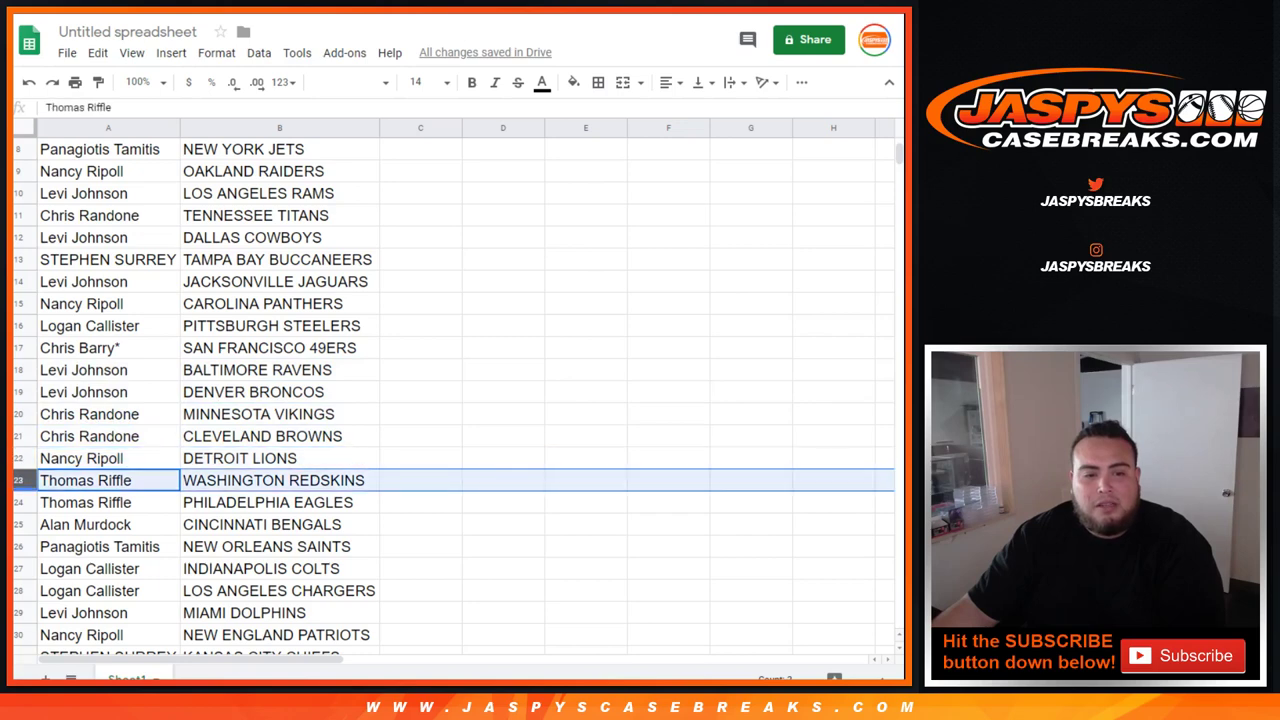
pyautogui.click(20, 502)
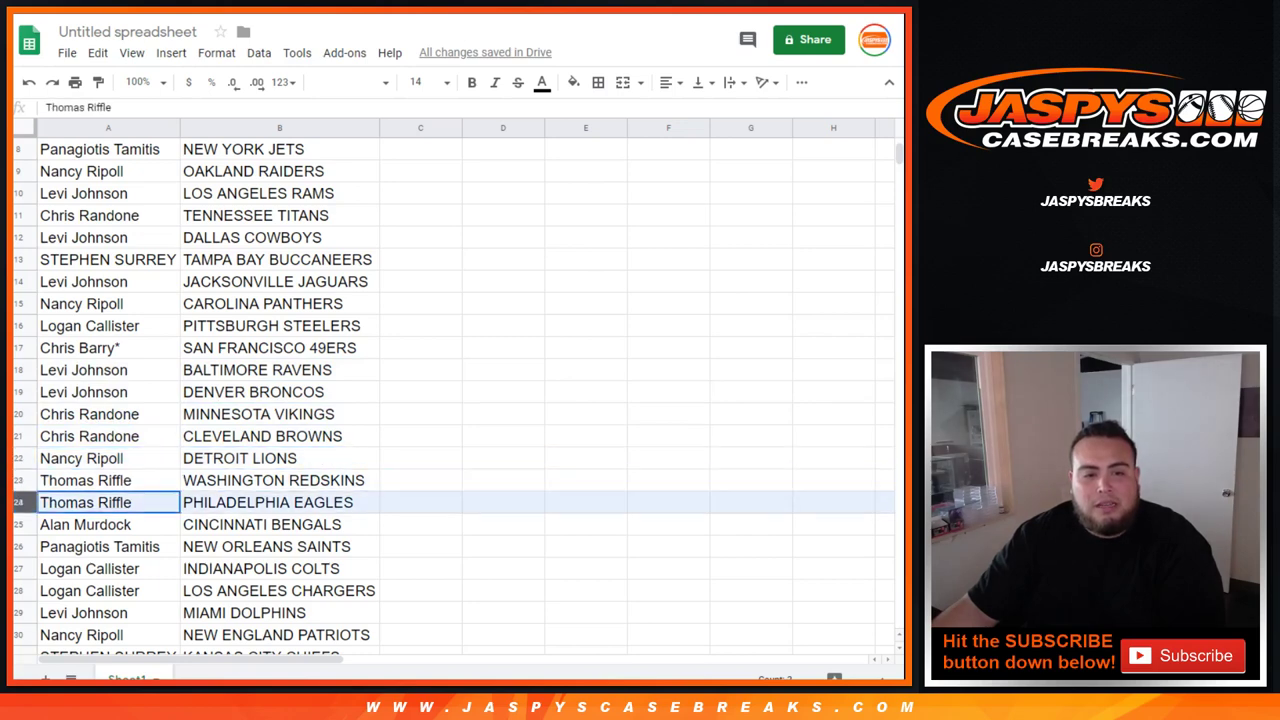
pyautogui.click(20, 525)
pyautogui.scroll(-2, 455, 395)
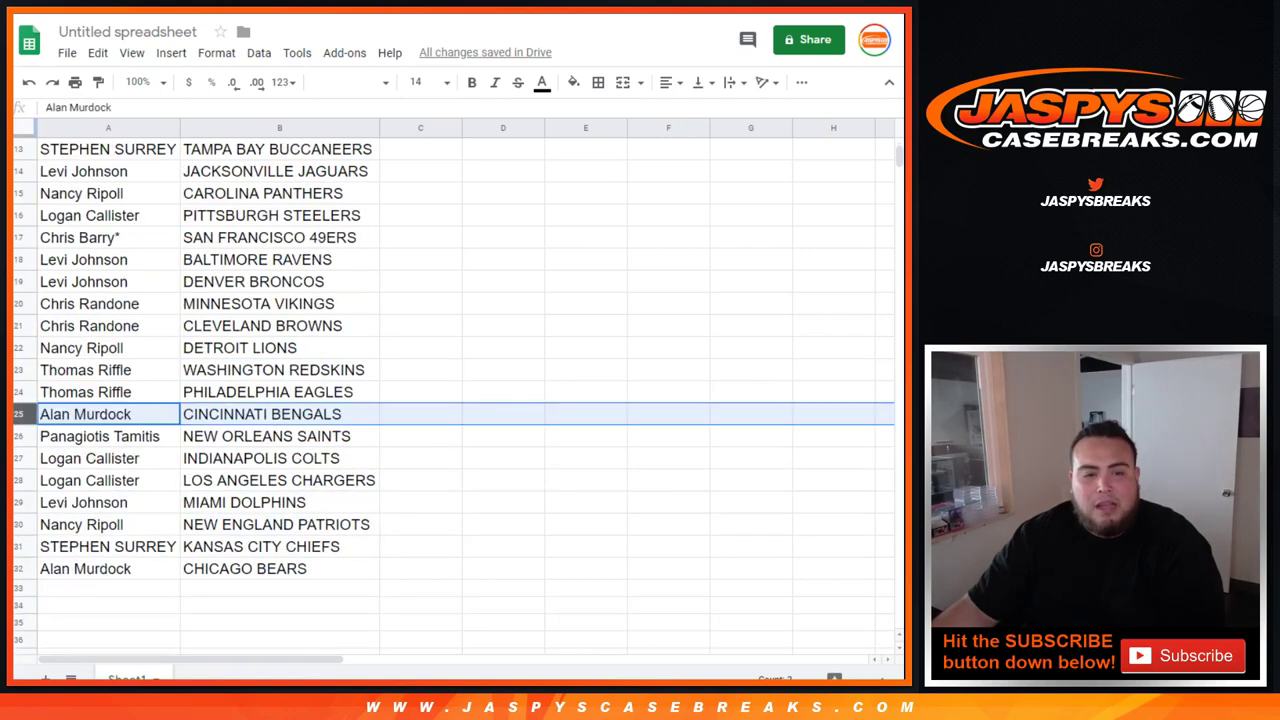
pyautogui.click(20, 436)
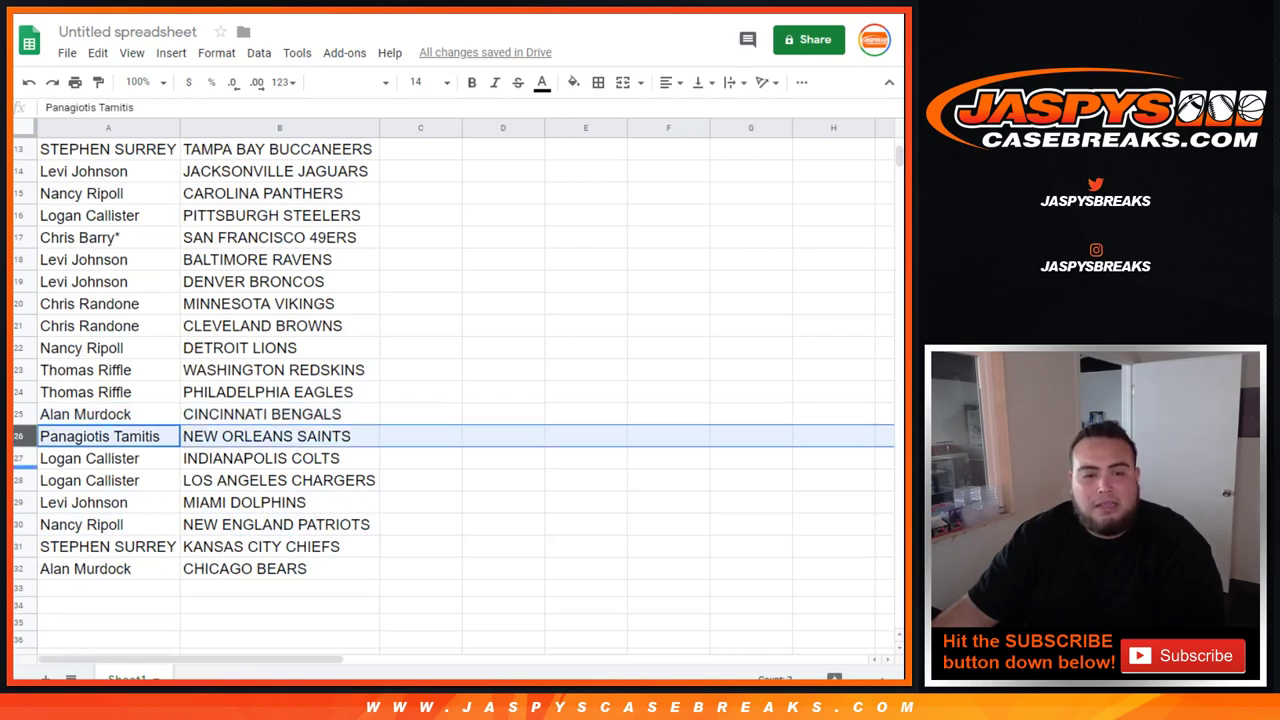
pyautogui.click(18, 458)
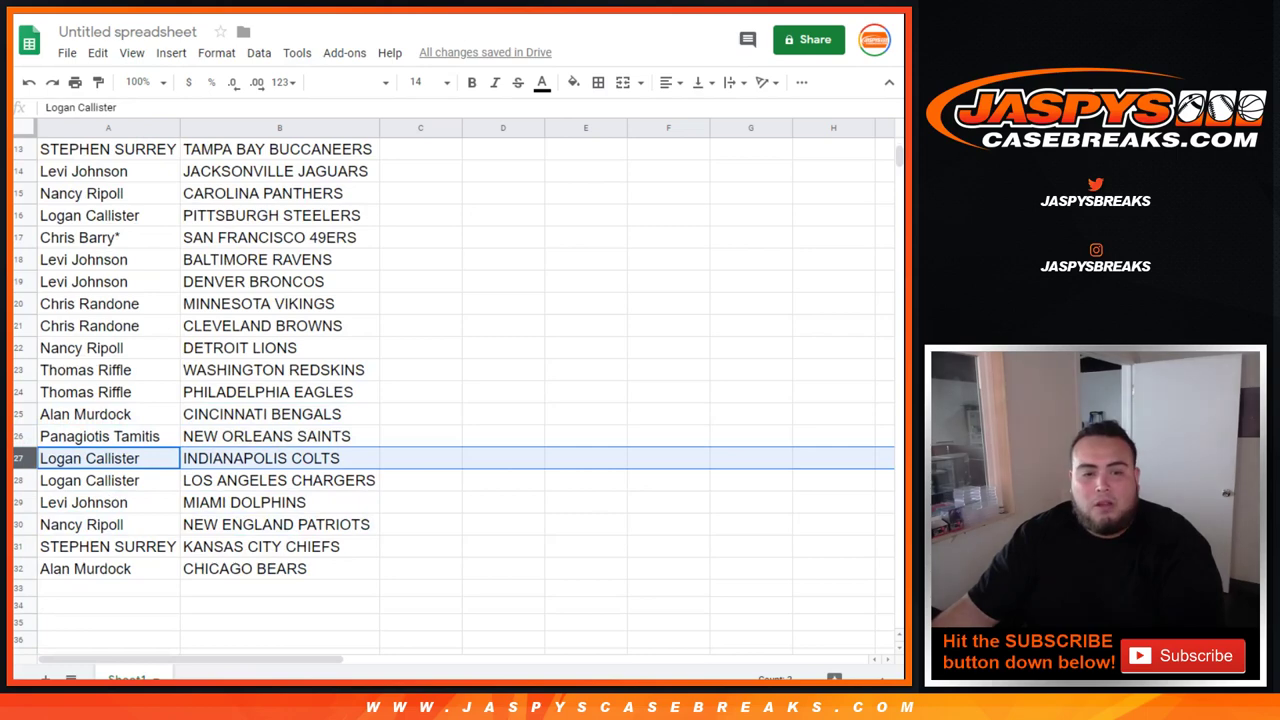
pyautogui.click(18, 481)
pyautogui.click(18, 503)
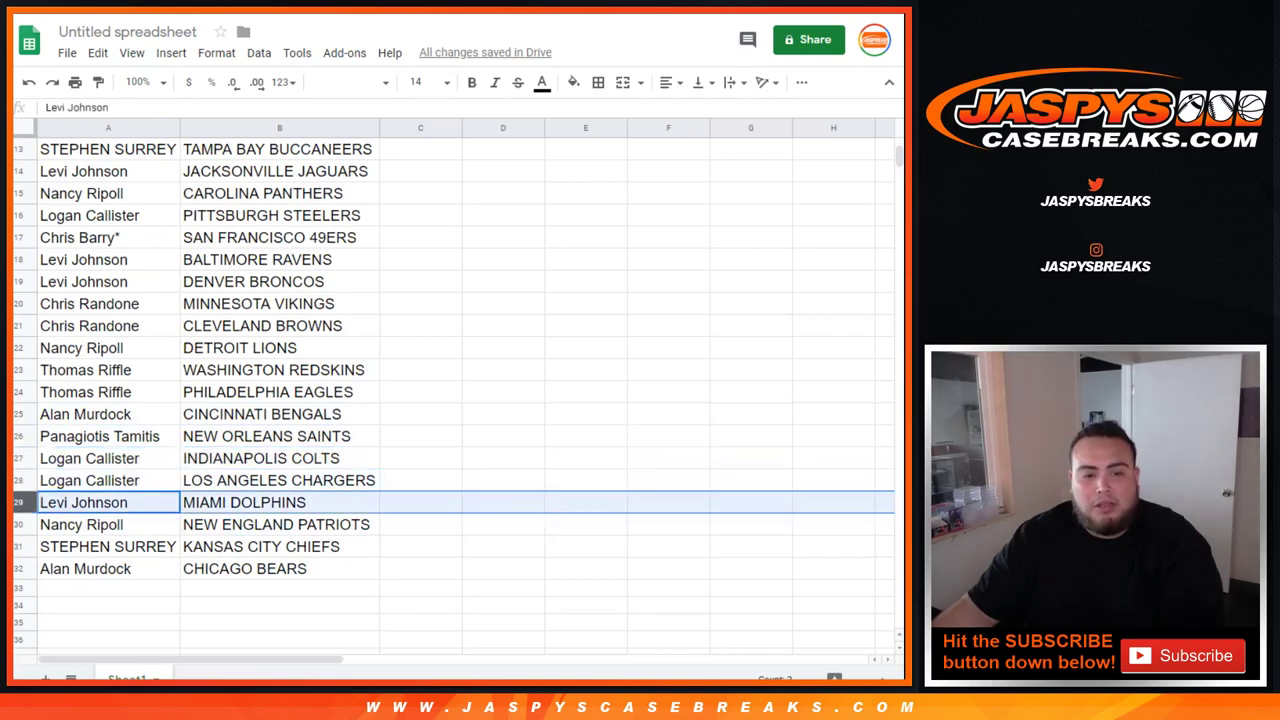
pyautogui.click(18, 525)
pyautogui.click(18, 547)
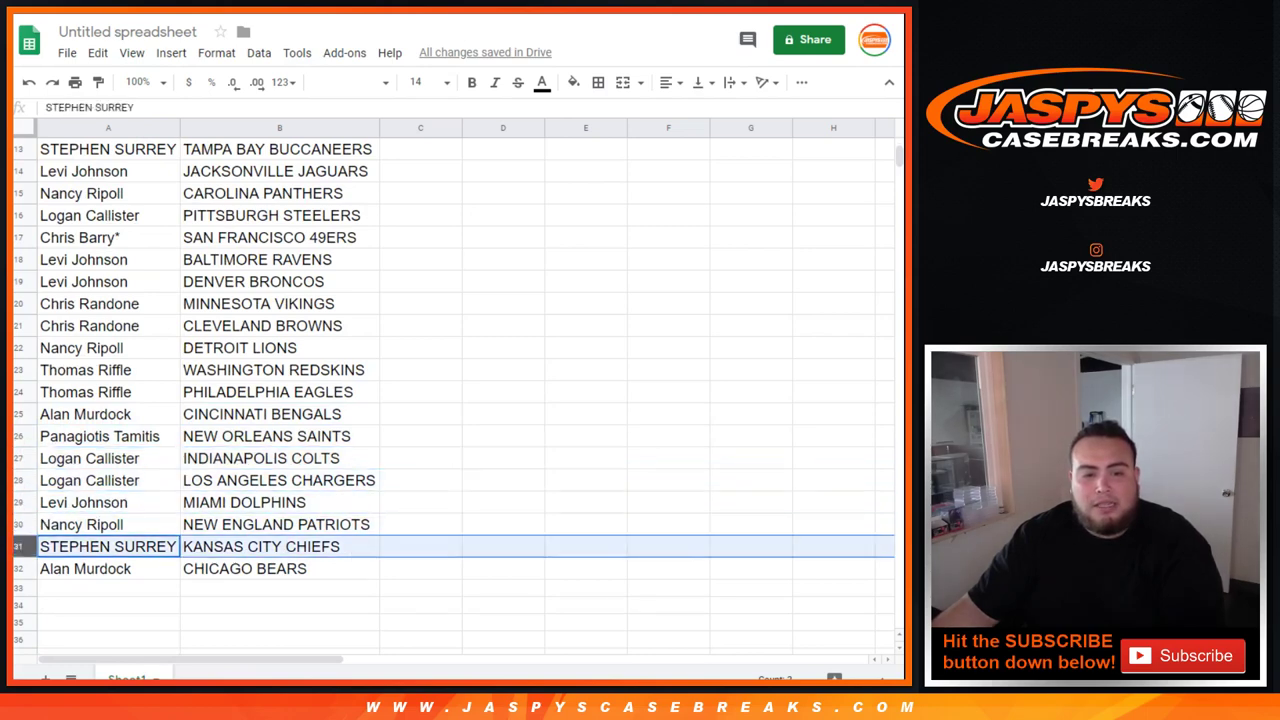
pyautogui.click(18, 569)
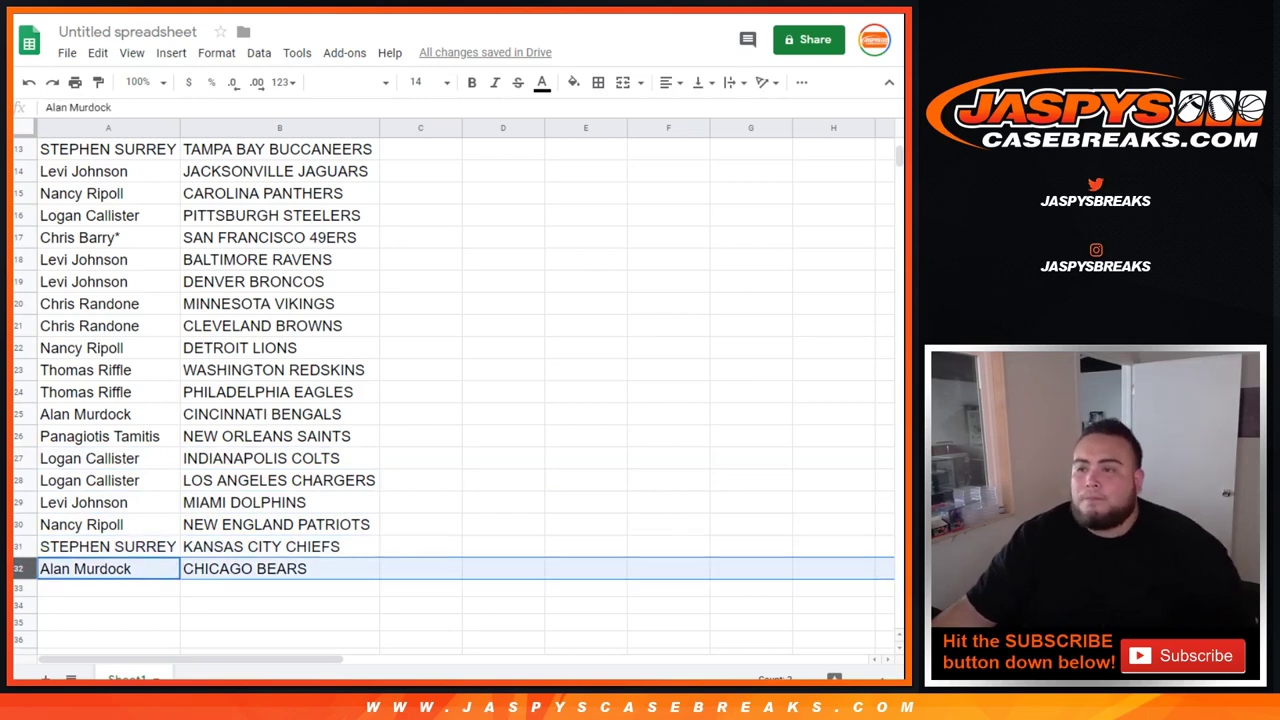
# Sort the whole sheet A → Z by the team names in column B.
pyautogui.scroll(3, 450, 400)
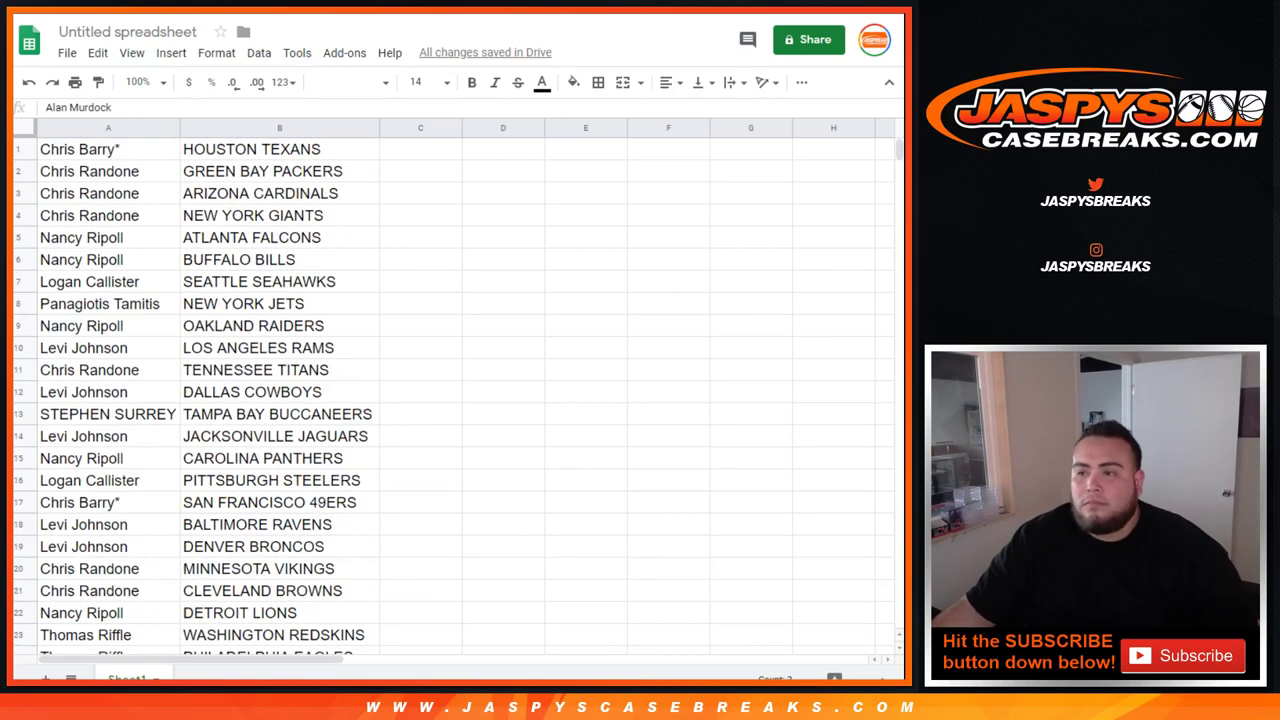
pyautogui.click(370, 128)
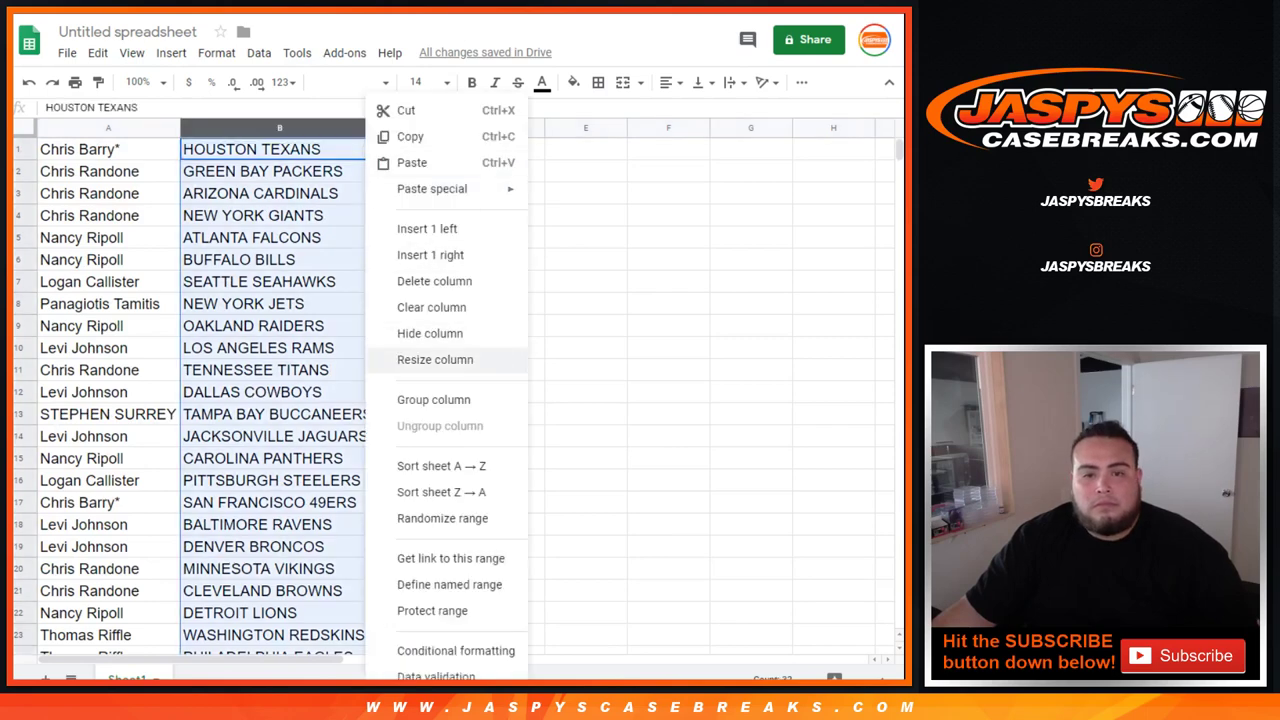
pyautogui.click(440, 463)
# Apply all borders to the participant and team list in A1:B32 and center its text horizontally.
pyautogui.moveTo(100, 149); pyautogui.dragTo(285, 568)
pyautogui.scroll(-3, 270, 340)
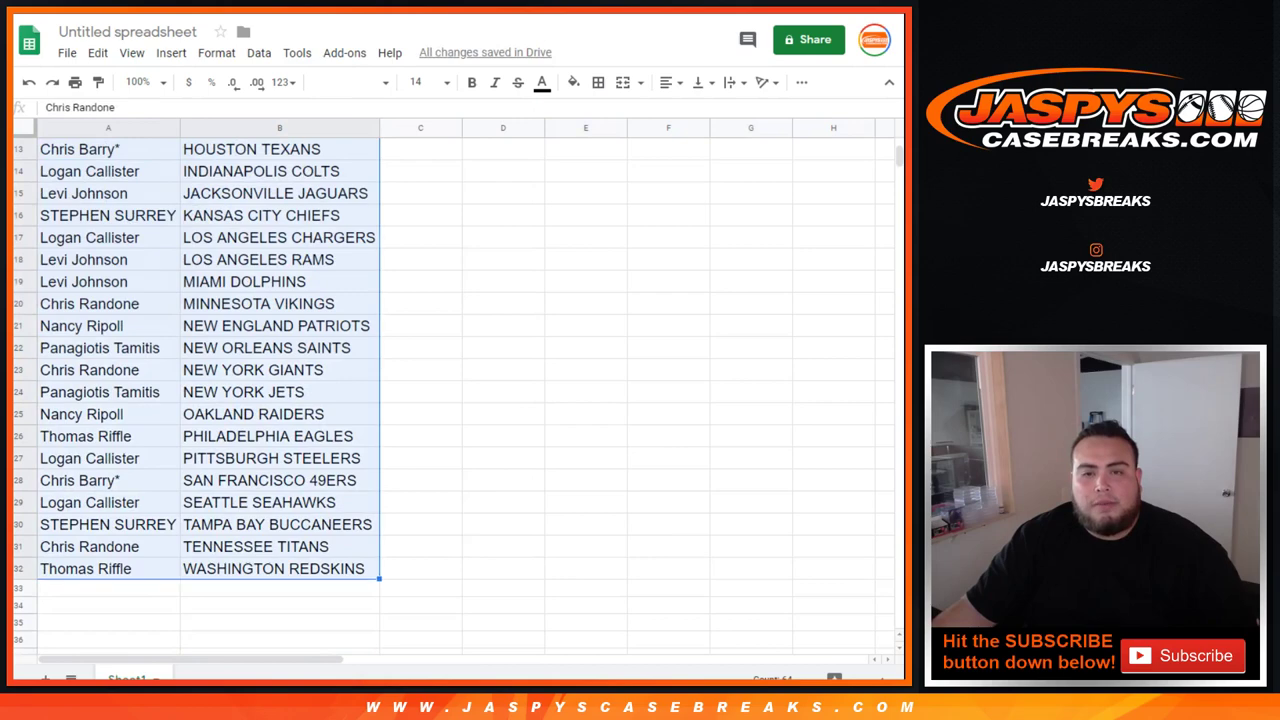
pyautogui.click(598, 82)
pyautogui.click(606, 113)
pyautogui.click(670, 82)
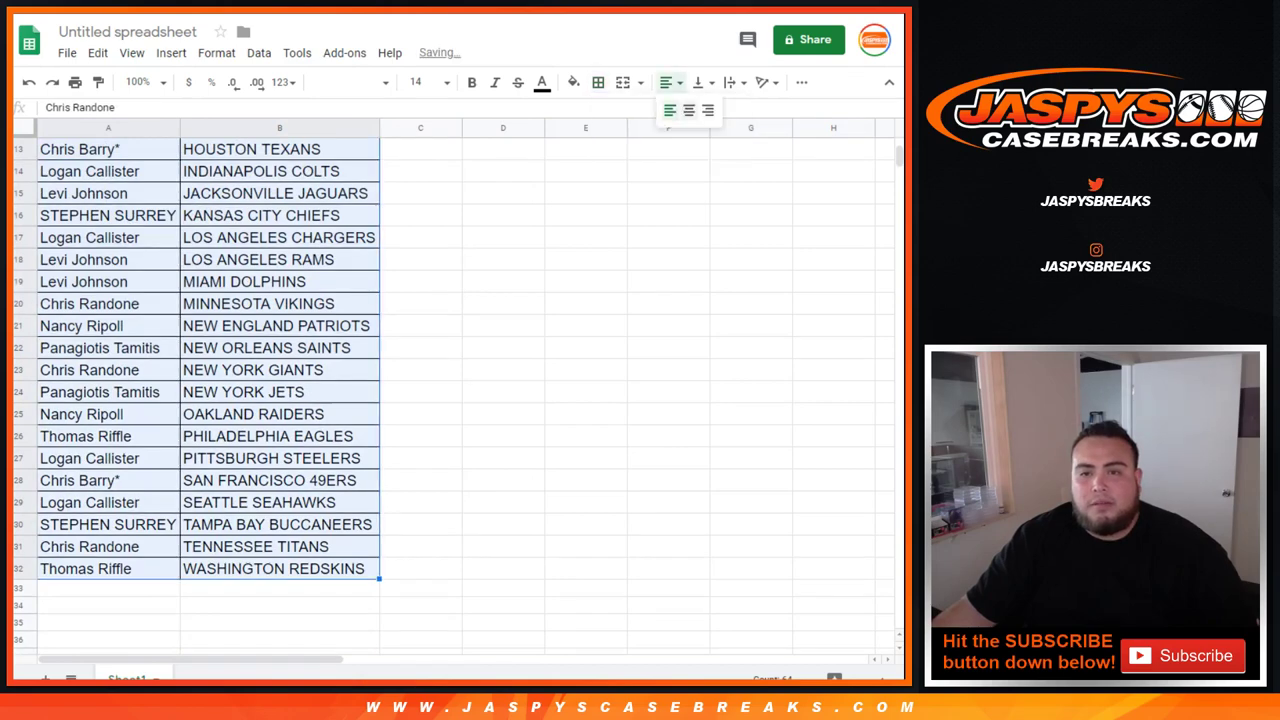
pyautogui.click(689, 111)
pyautogui.scroll(3, 689, 128)
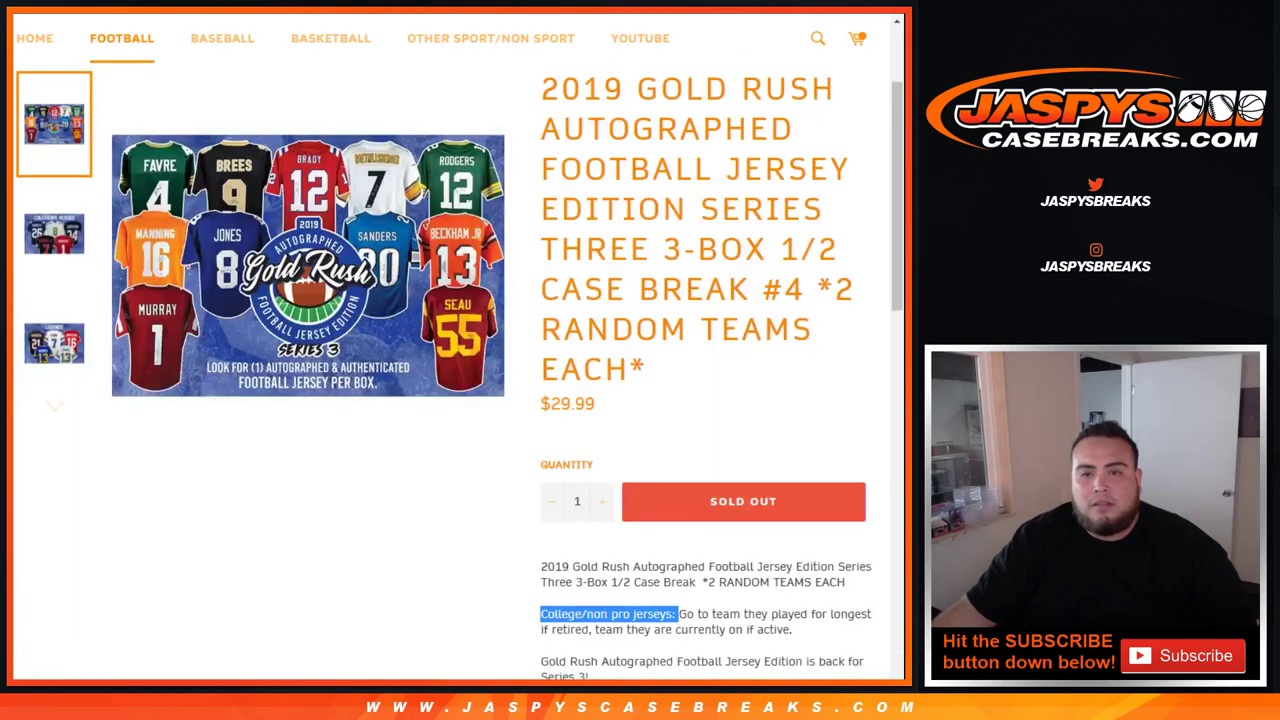
# Copy the Gold Rush Series Three break #4 title from the store's product page and title the spreadsheet "MON. 9/23 - " followed by it.
pyautogui.moveTo(542, 88); pyautogui.dragTo(647, 372)
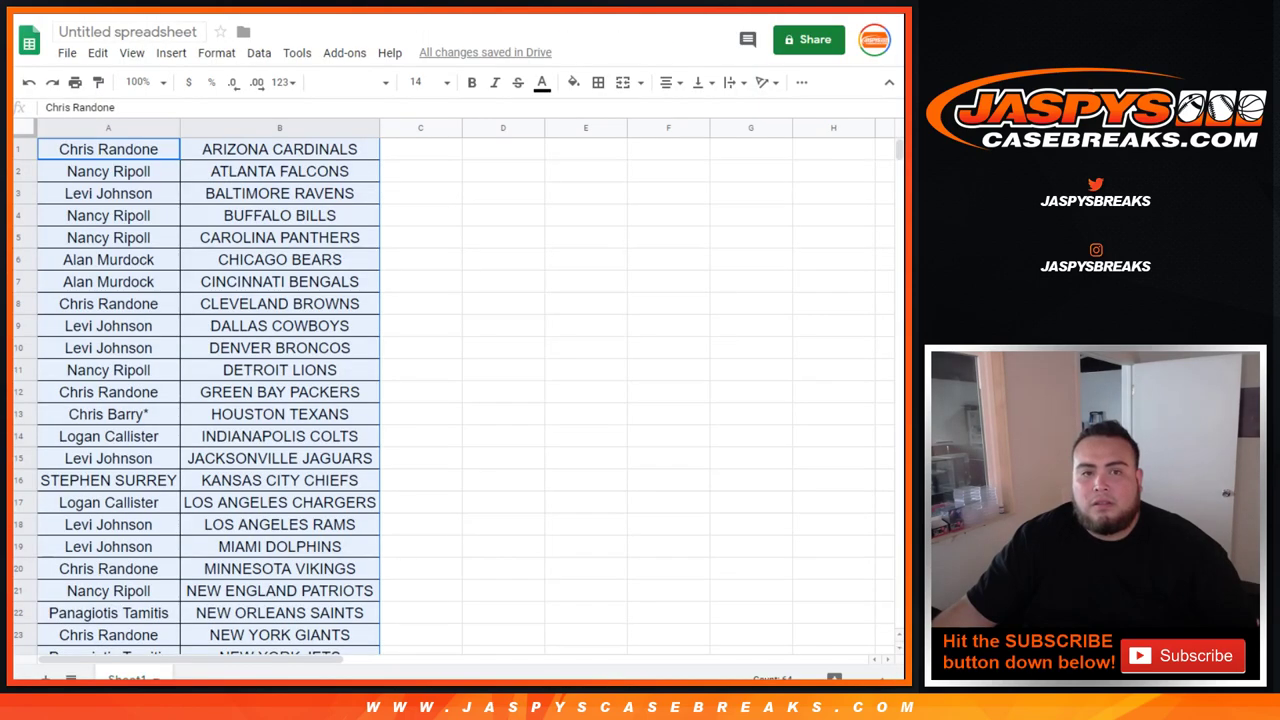
pyautogui.click(128, 32)
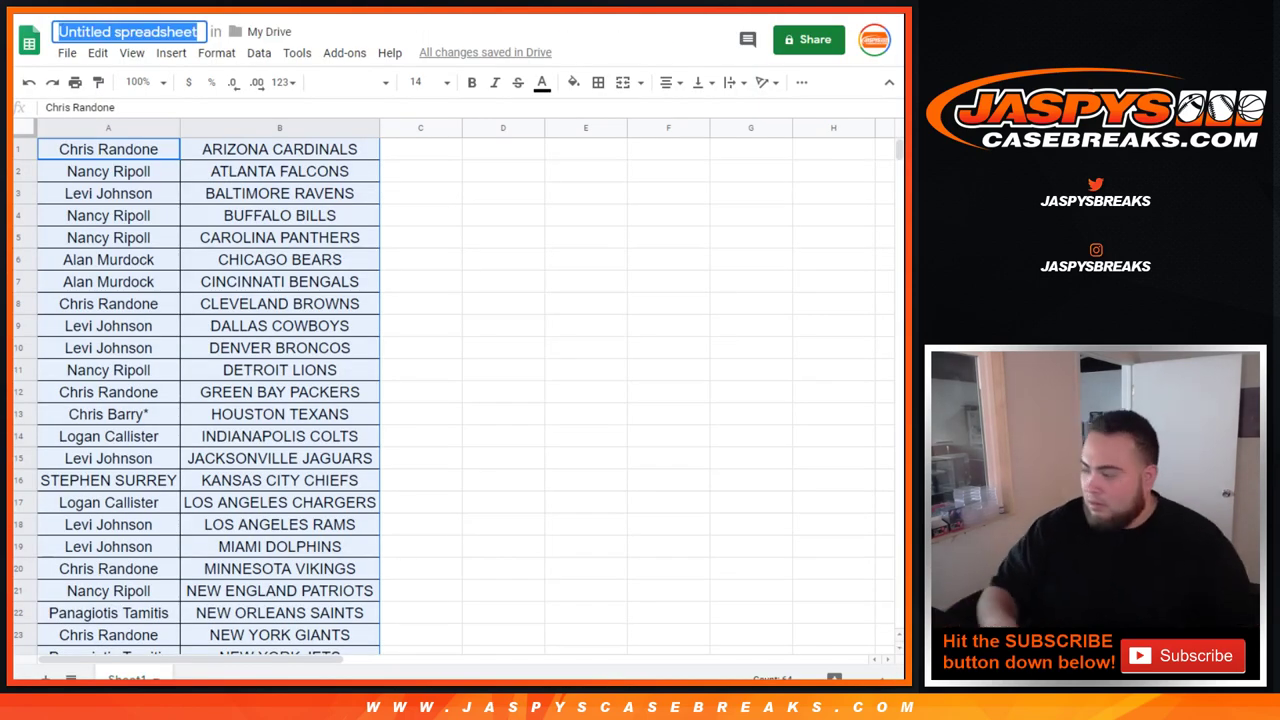
pyautogui.write('MON')
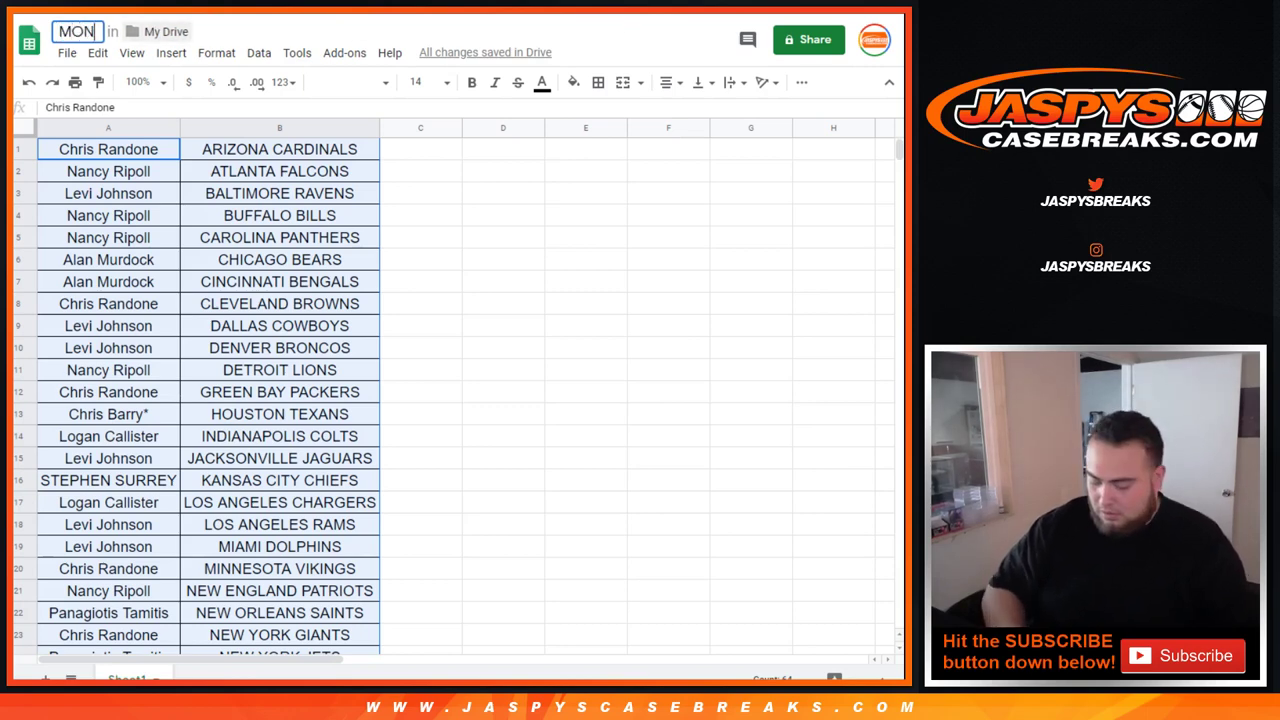
pyautogui.write('. 9/23 -')
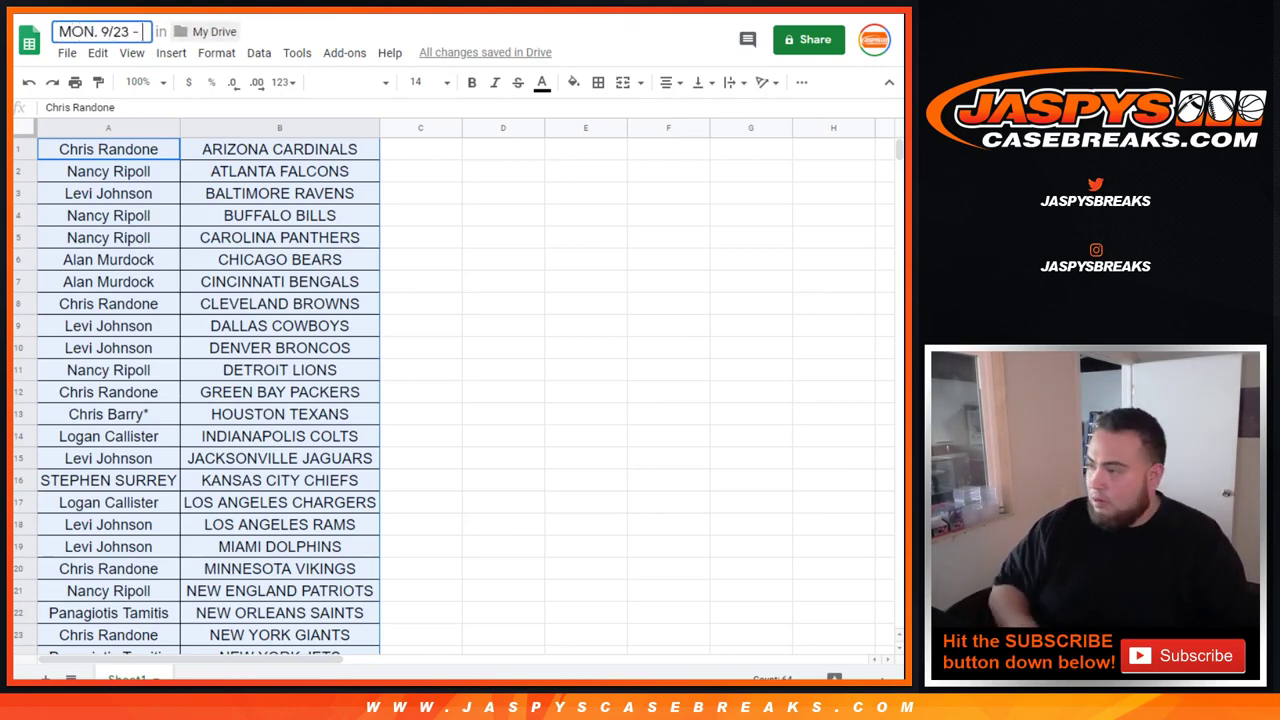
pyautogui.hotkey('ctrl', 'v')
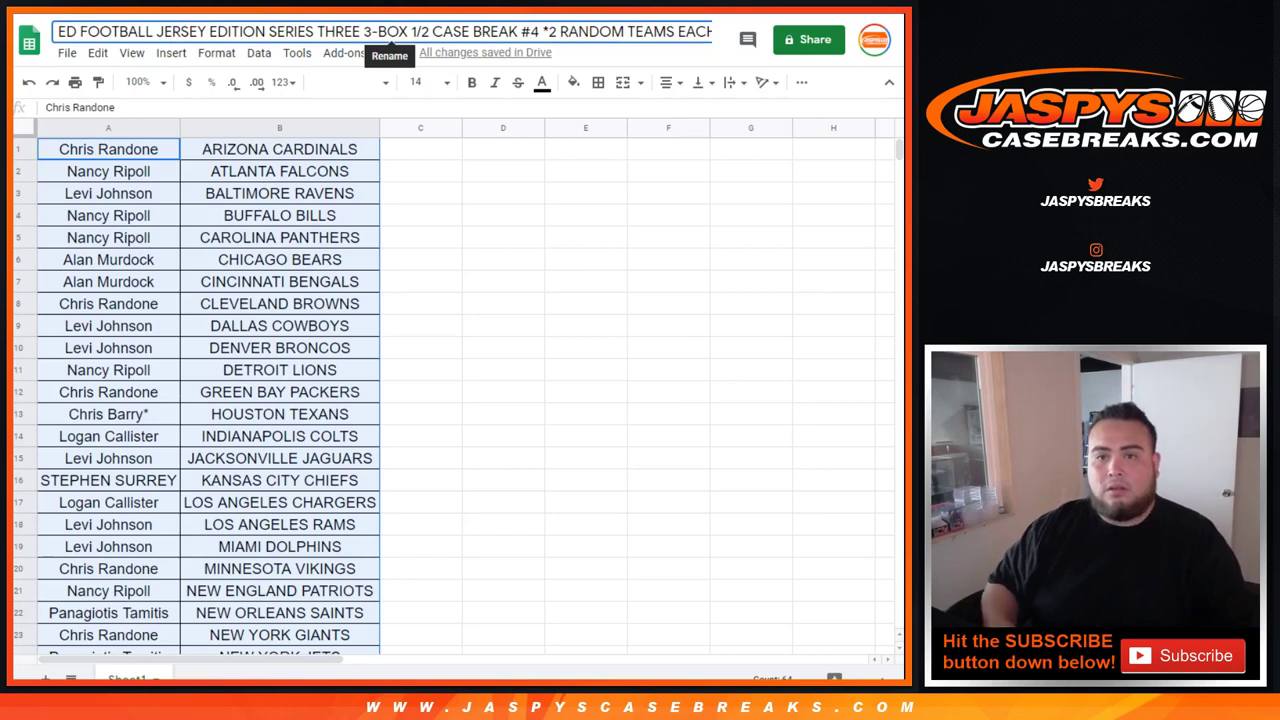
# Check the pasted spreadsheet title back to its Gold Rush wording and commit the rename.
pyautogui.press('Left')
pyautogui.press('Left')
pyautogui.press('Left')
pyautogui.press('Left')
pyautogui.press('Left')
pyautogui.press('Left')
pyautogui.press('Left')
pyautogui.press('Left')
pyautogui.press('Left')
pyautogui.press('Left')
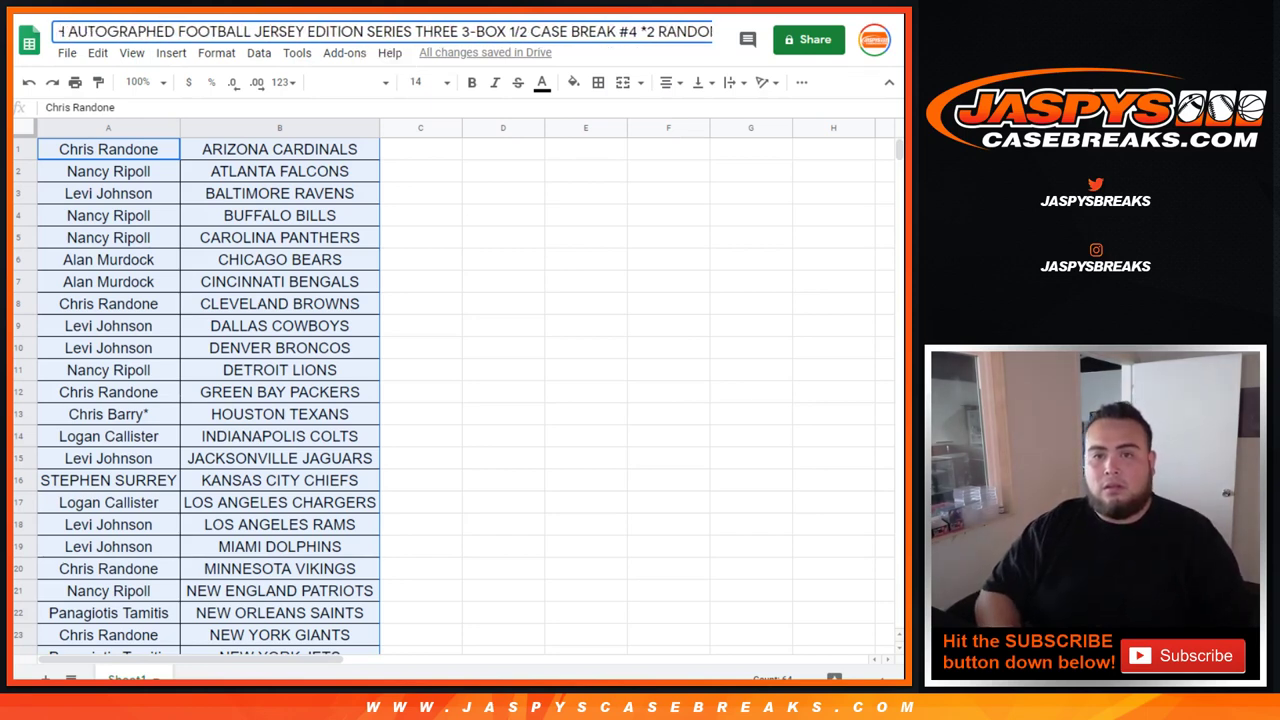
pyautogui.press('Left')
pyautogui.press('Left')
pyautogui.press('Left')
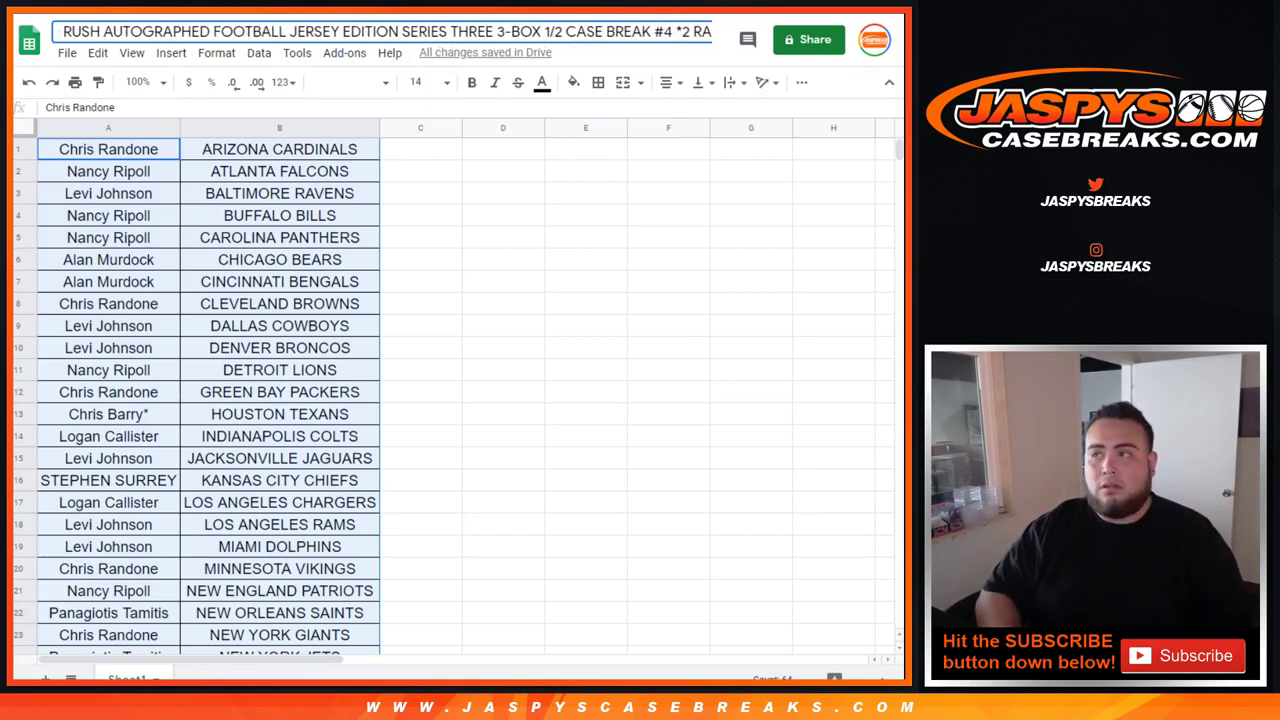
pyautogui.press('Left')
pyautogui.press('Left')
pyautogui.press('Left')
pyautogui.press('Left')
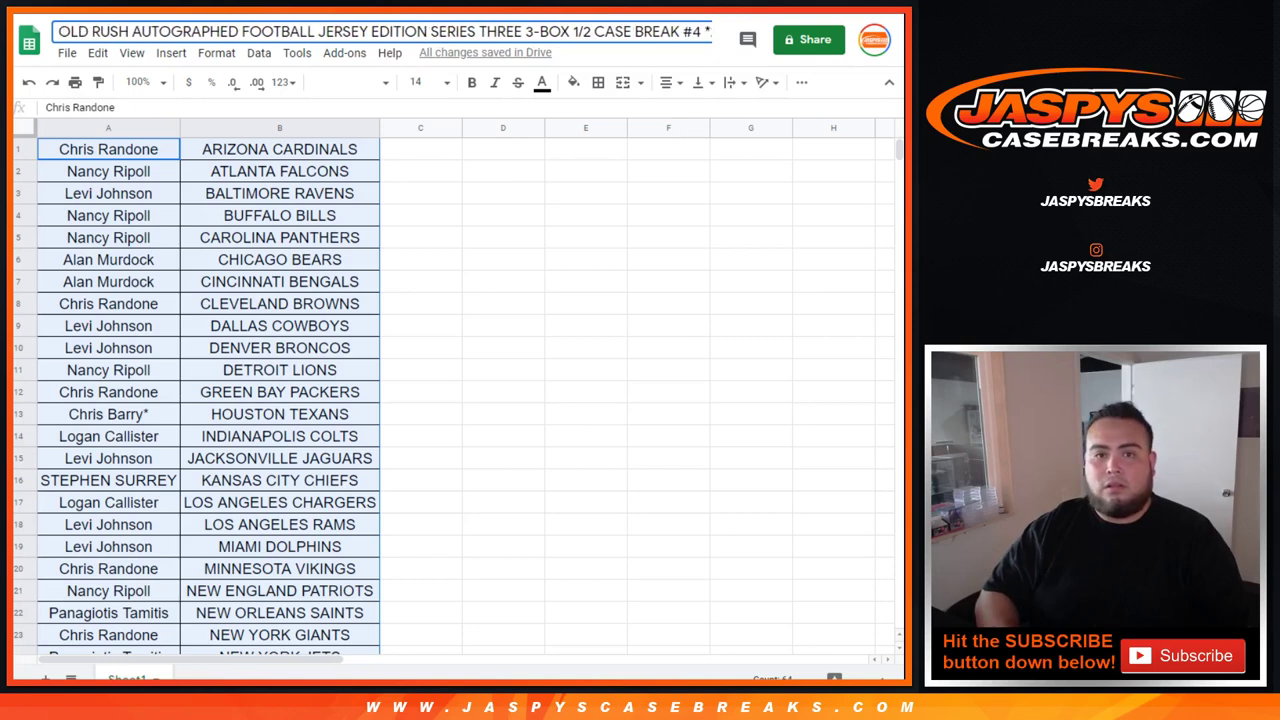
pyautogui.moveTo(240, 32); pyautogui.dragTo(712, 32)
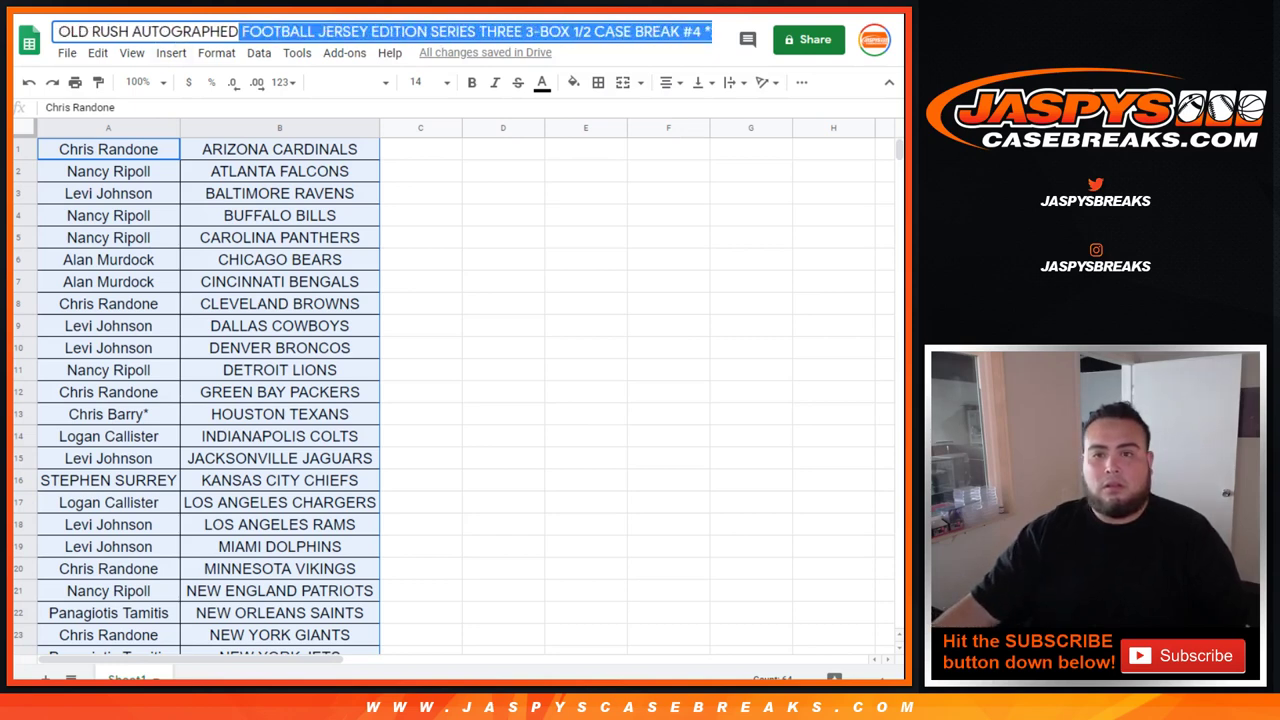
pyautogui.click(615, 32)
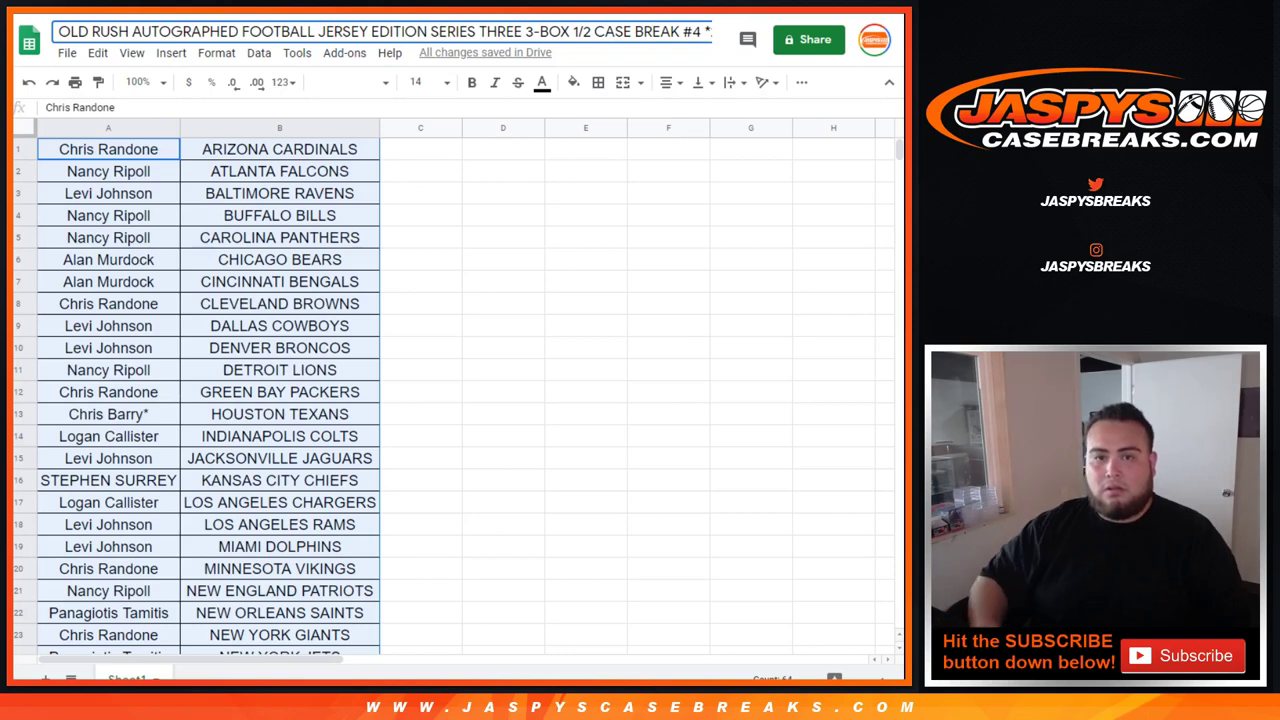
pyautogui.press('Return')
# Append "RT'S" after "*2" at the end of the spreadsheet title.
pyautogui.click(557, 31)
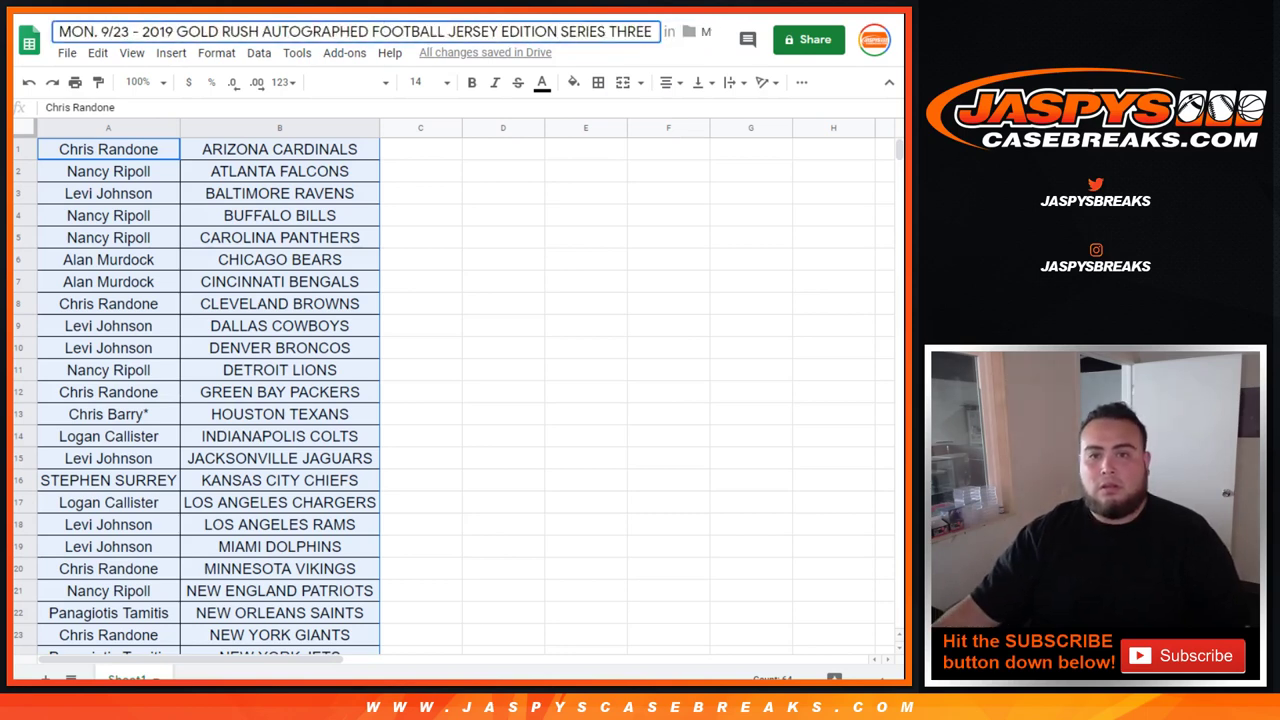
pyautogui.moveTo(557, 31); pyautogui.dragTo(692, 32)
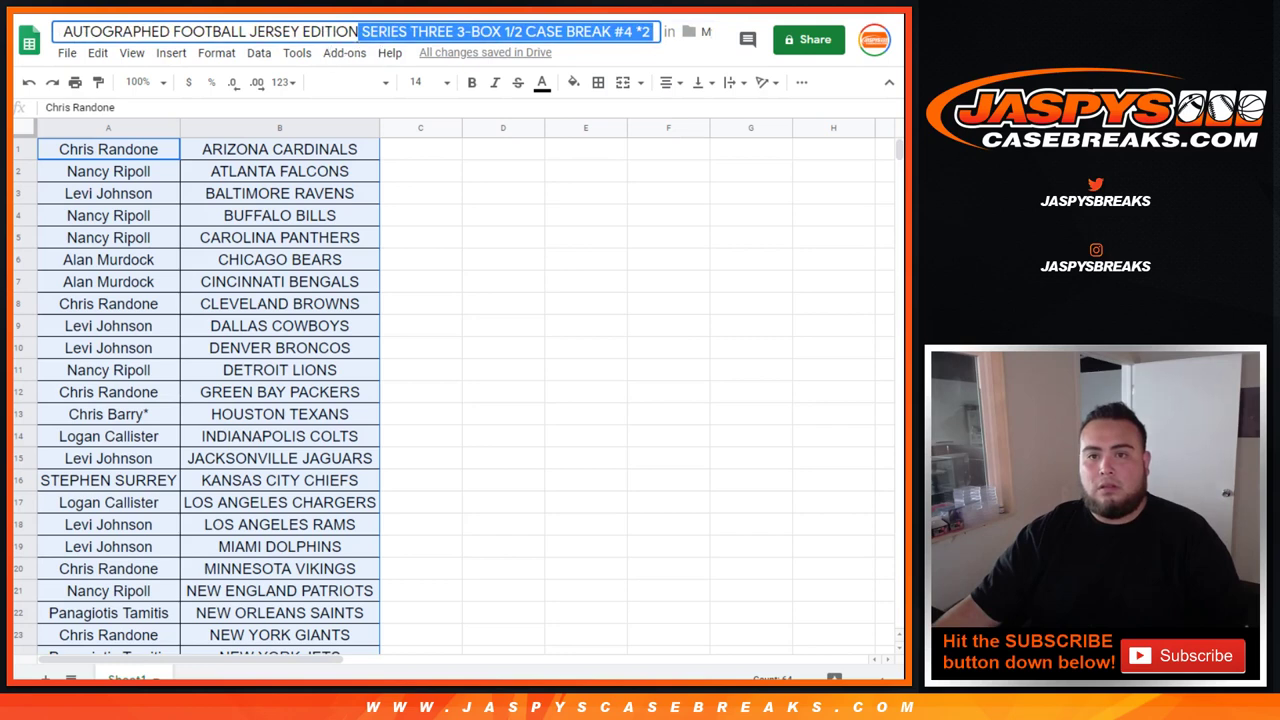
pyautogui.click(580, 32)
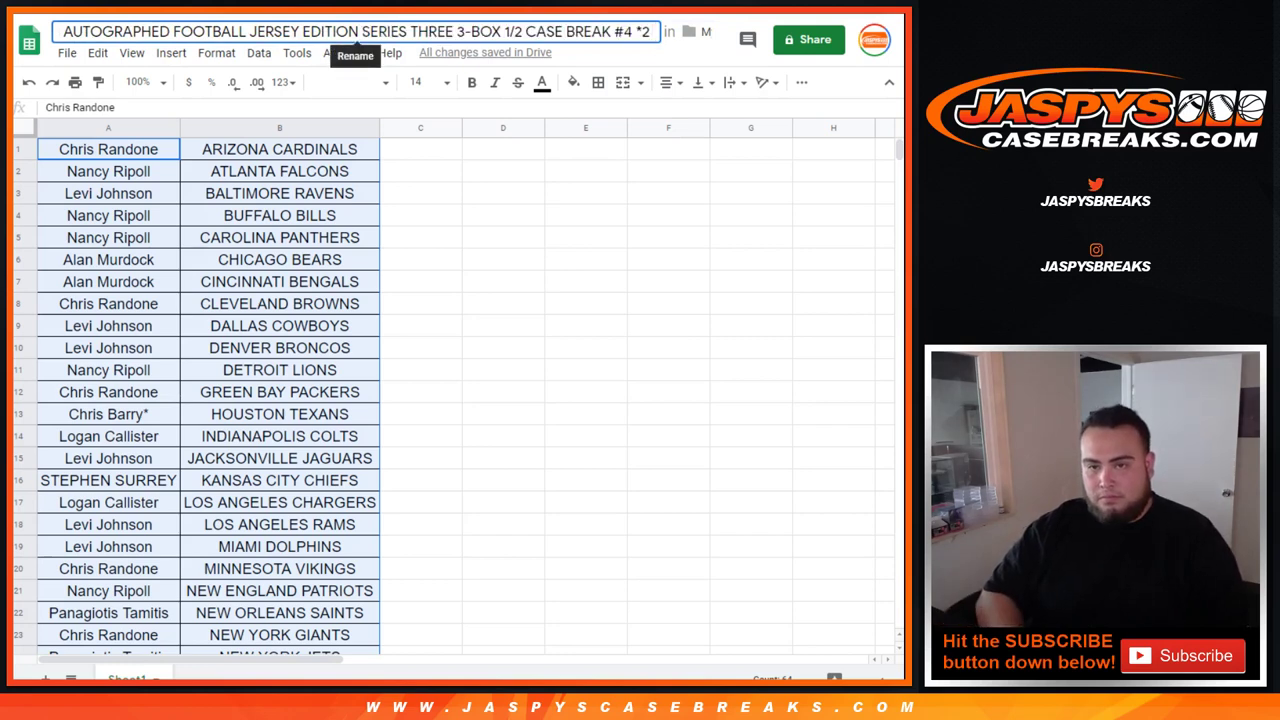
pyautogui.write('RT')
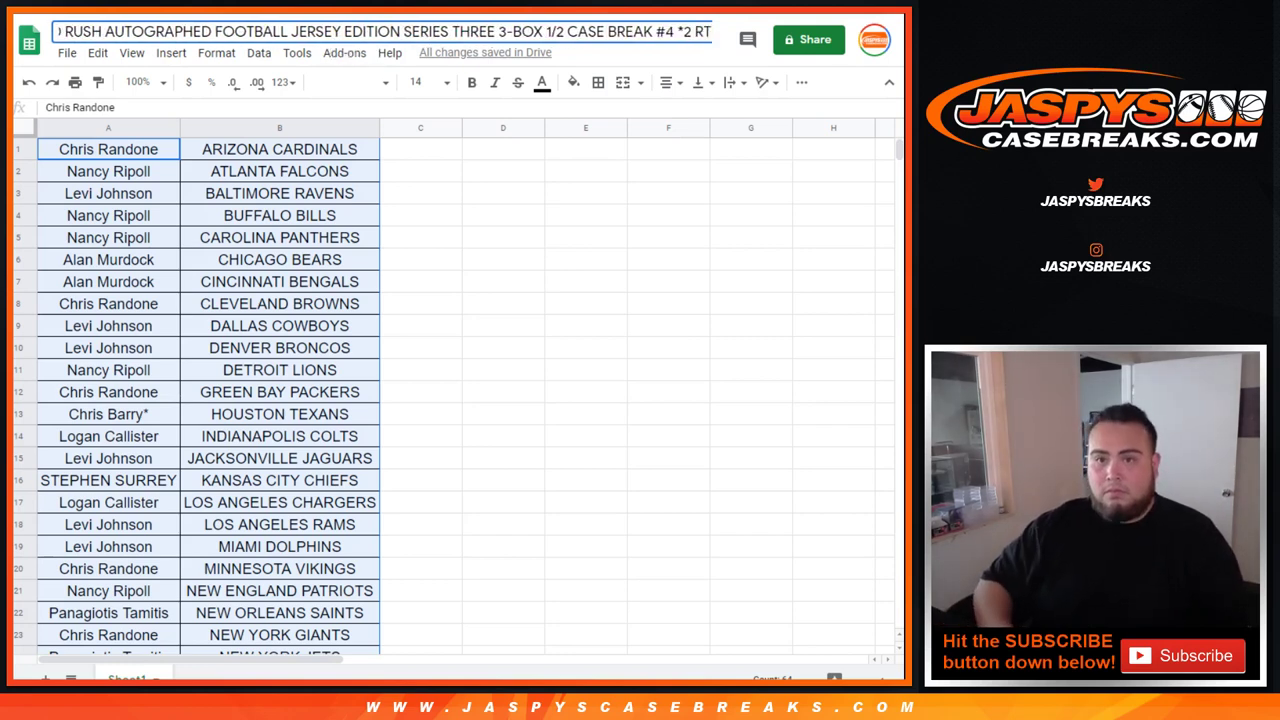
# Shorten "SERIES THREE" to "S3" in the spreadsheet title.
pyautogui.press('Left')
pyautogui.press('Left')
pyautogui.press('Left')
pyautogui.press('Left')
pyautogui.press('Left')
pyautogui.press('Left')
pyautogui.press('Left')
pyautogui.press('Left')
pyautogui.press('Left')
pyautogui.press('Left')
pyautogui.press('Left')
pyautogui.press('Left')
pyautogui.press('Left')
pyautogui.press('Left')
pyautogui.press('Left')
pyautogui.press('Left')
pyautogui.press('Left')
pyautogui.press('Left')
pyautogui.press('Left')
pyautogui.press('Left')
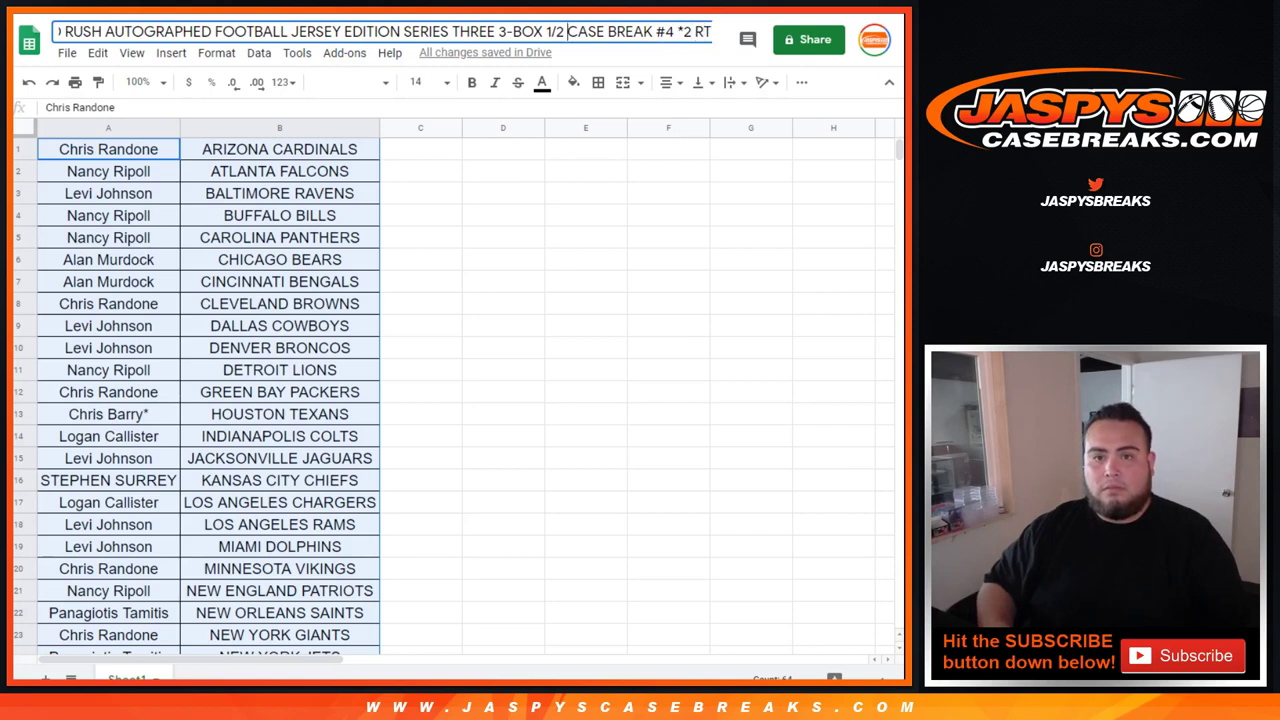
pyautogui.press('BackSpace')
pyautogui.press('BackSpace')
pyautogui.press('BackSpace')
pyautogui.press('BackSpace')
pyautogui.press('BackSpace')
pyautogui.press('BackSpace')
pyautogui.press('BackSpace')
pyautogui.press('BackSpace')
pyautogui.press('BackSpace')
pyautogui.press('BackSpace')
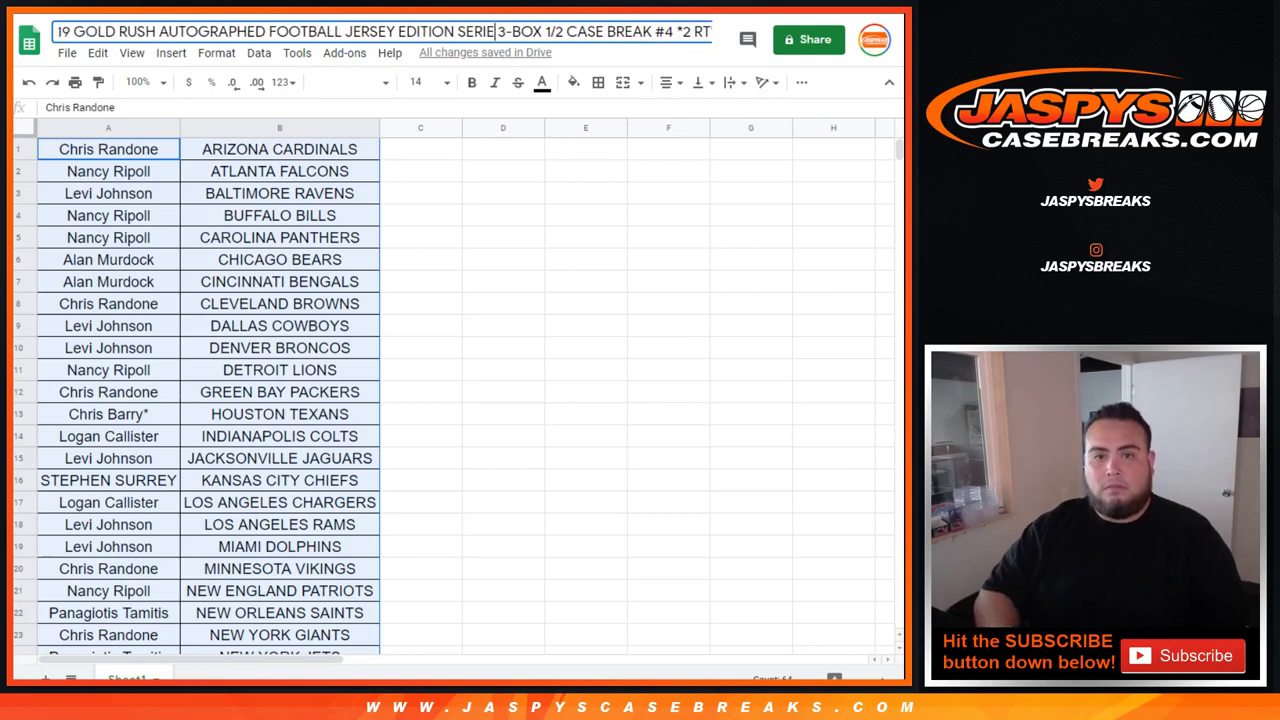
pyautogui.press('BackSpace')
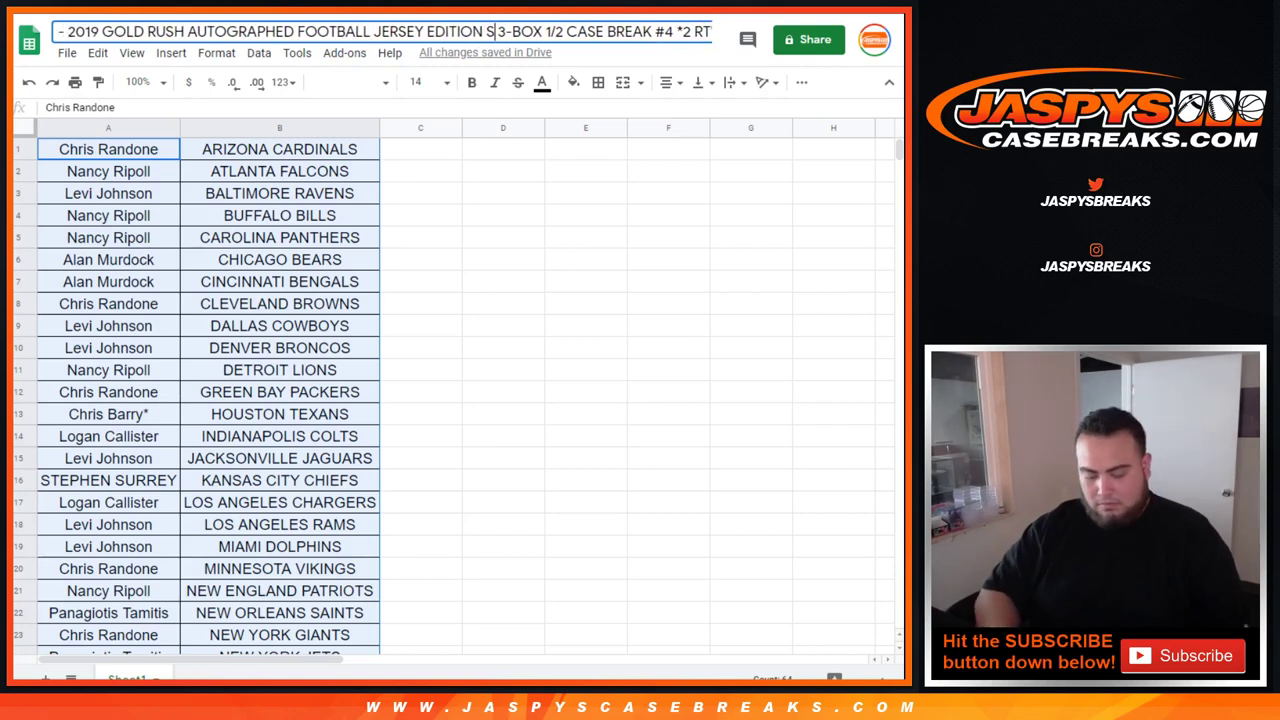
pyautogui.write('3')
# Shorten "AUTOGRAPHED" to "AUTO" in the spreadsheet title.
pyautogui.press('Left')
pyautogui.press('Left')
pyautogui.press('Left')
pyautogui.press('Left')
pyautogui.press('Left')
pyautogui.press('Left')
pyautogui.press('Left')
pyautogui.press('Left')
pyautogui.press('Left')
pyautogui.press('Left')
pyautogui.press('Left')
pyautogui.press('Left')
pyautogui.press('Left')
pyautogui.press('Left')
pyautogui.press('Left')
pyautogui.press('Left')
pyautogui.press('Right')
pyautogui.press('BackSpace')
pyautogui.press('BackSpace')
pyautogui.press('BackSpace')
pyautogui.press('BackSpace')
pyautogui.press('BackSpace')
pyautogui.press('BackSpace')
pyautogui.press('BackSpace')
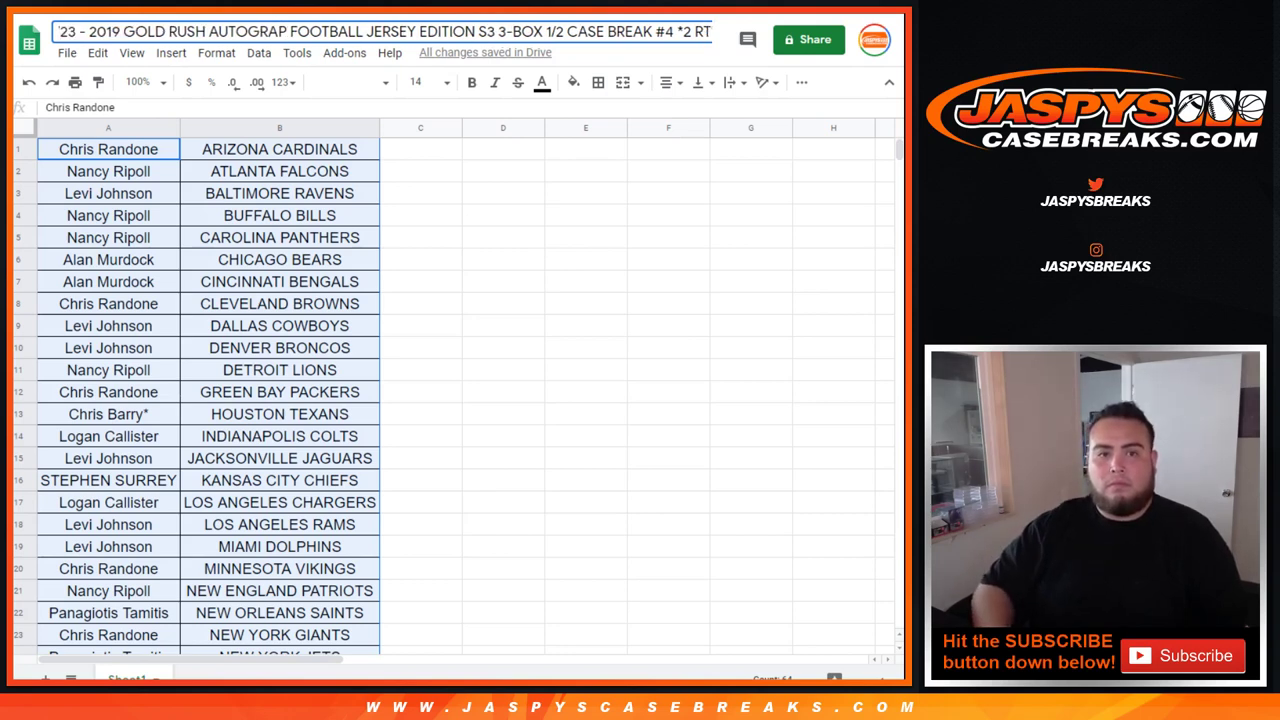
# Abbreviate "FOOTBALL" to "FB" in the spreadsheet title and commit the rename.
pyautogui.press('Right')
pyautogui.press('Right')
pyautogui.press('Right')
pyautogui.press('Right')
pyautogui.press('Right')
pyautogui.press('BackSpace')
pyautogui.press('BackSpace')
pyautogui.press('BackSpace')
pyautogui.press('BackSpace')
pyautogui.press('BackSpace')
pyautogui.press('BackSpace')
pyautogui.press('BackSpace')
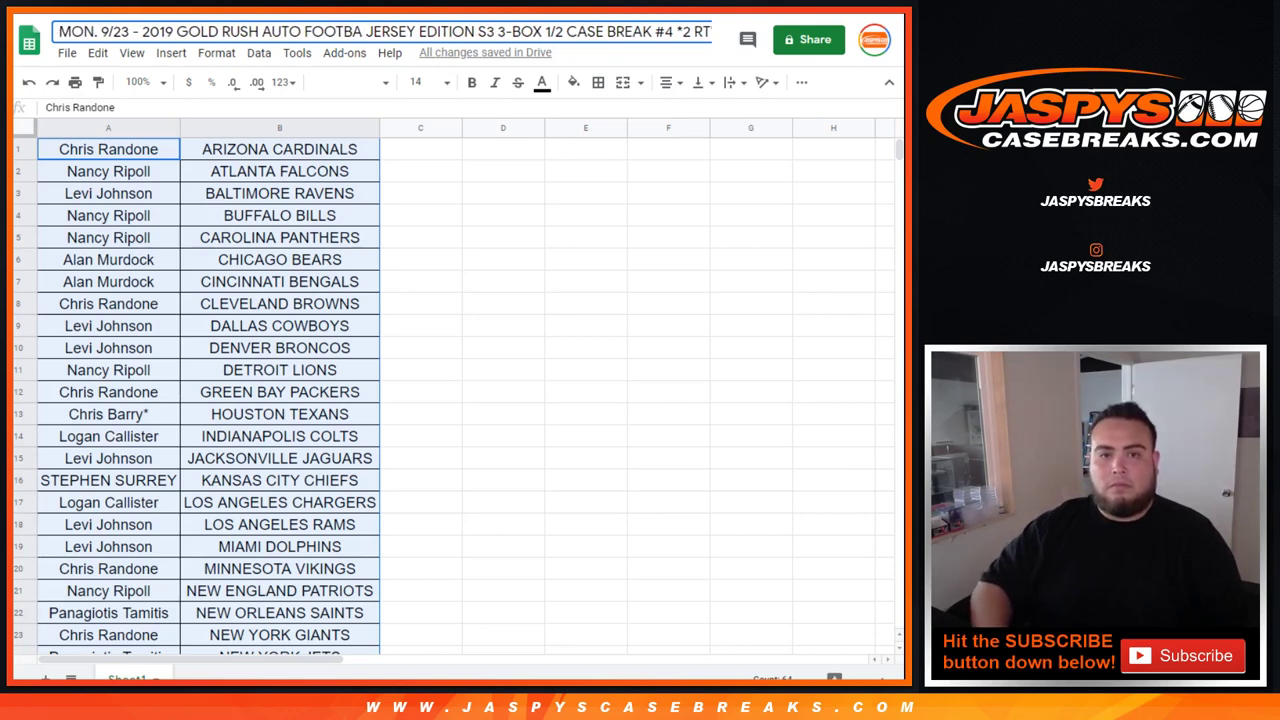
pyautogui.write('B')
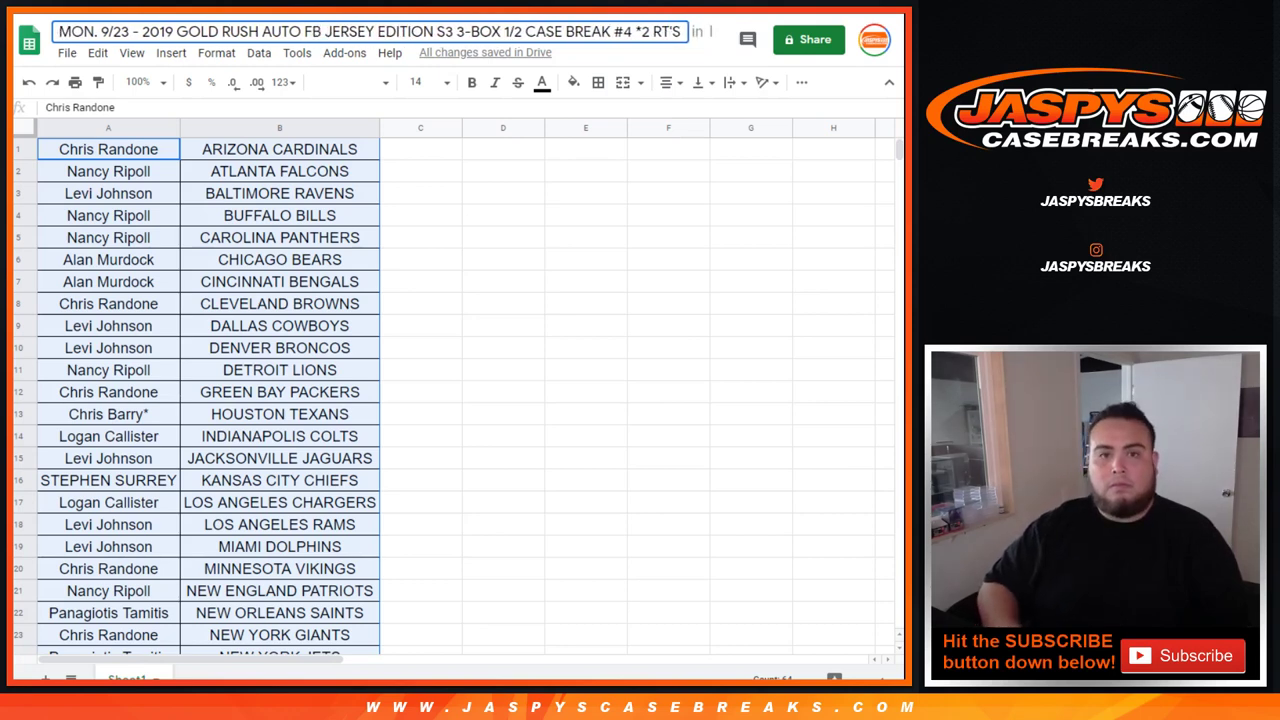
pyautogui.press('Return')
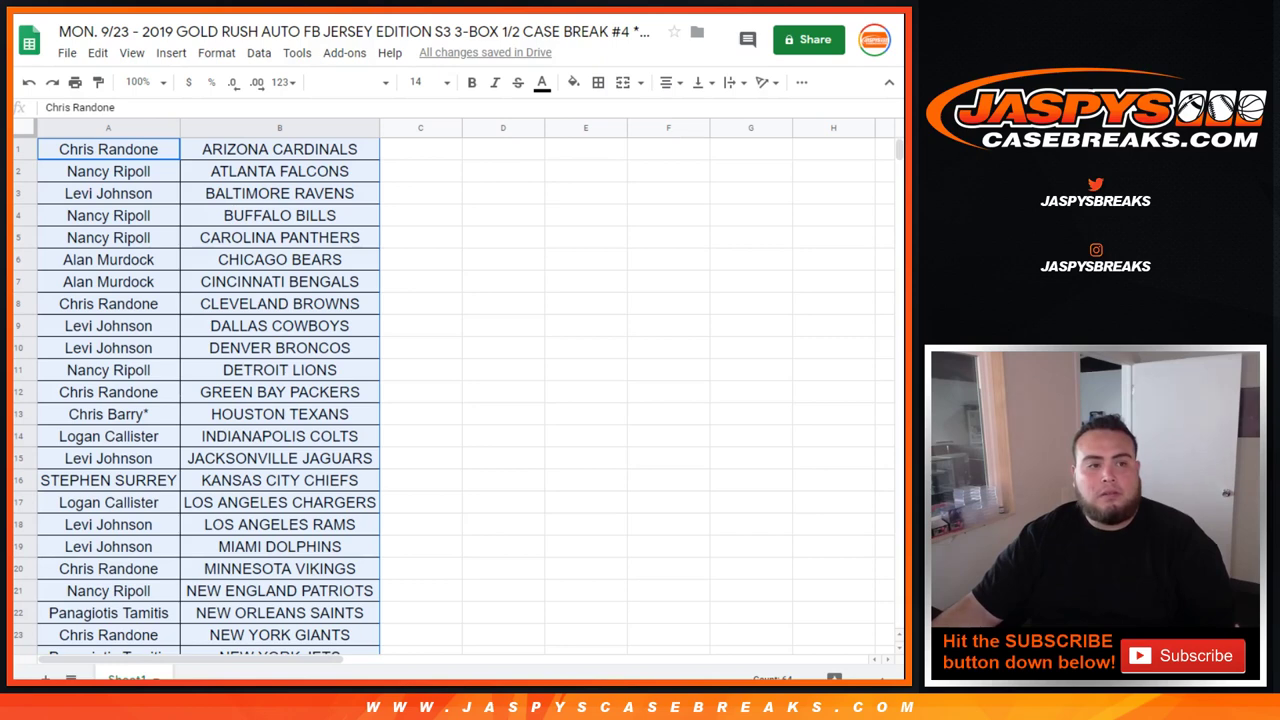
# Print the current sheet in portrait orientation with the workbook title included in the header.
pyautogui.hotkey('ctrl', 'p')
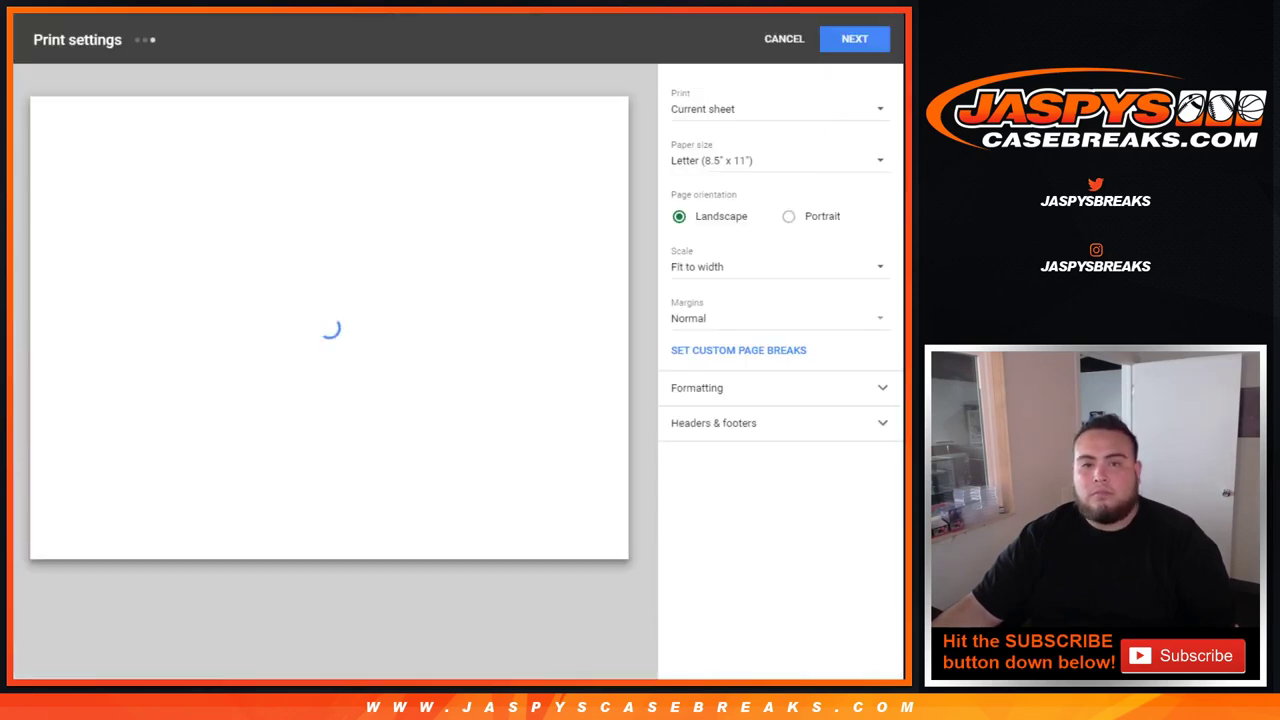
pyautogui.click(789, 216)
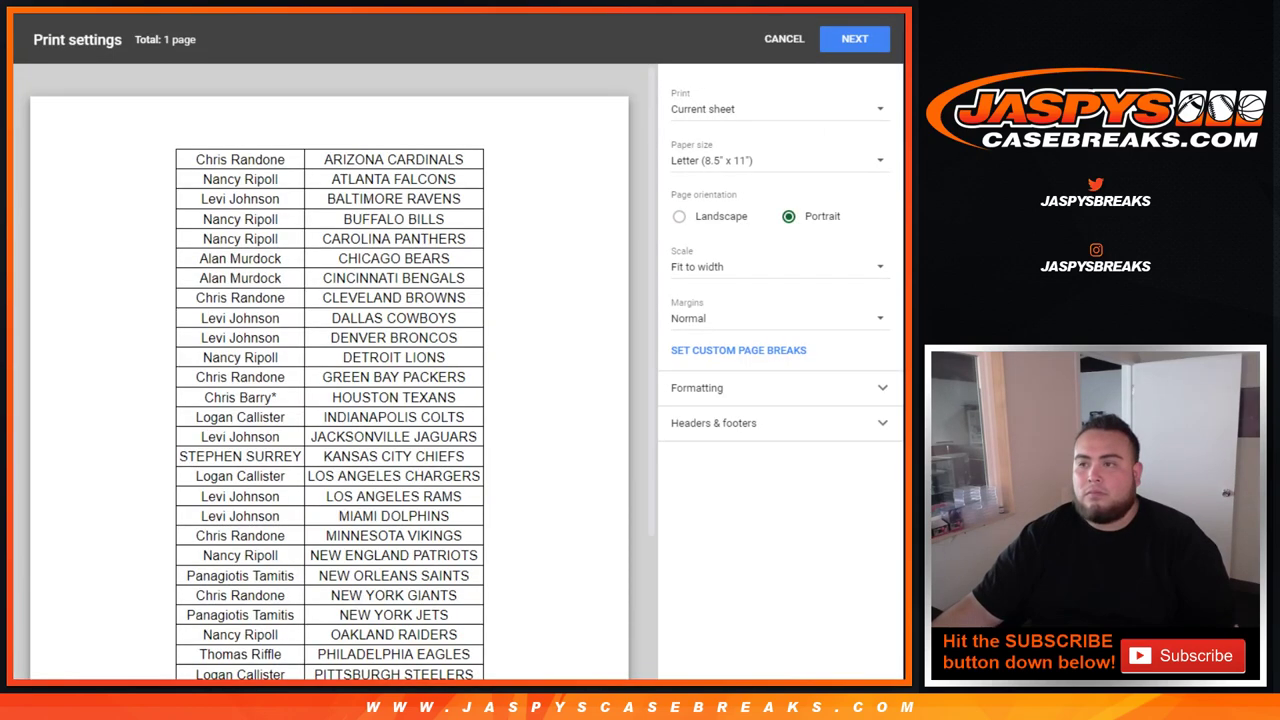
pyautogui.click(714, 423)
pyautogui.click(679, 487)
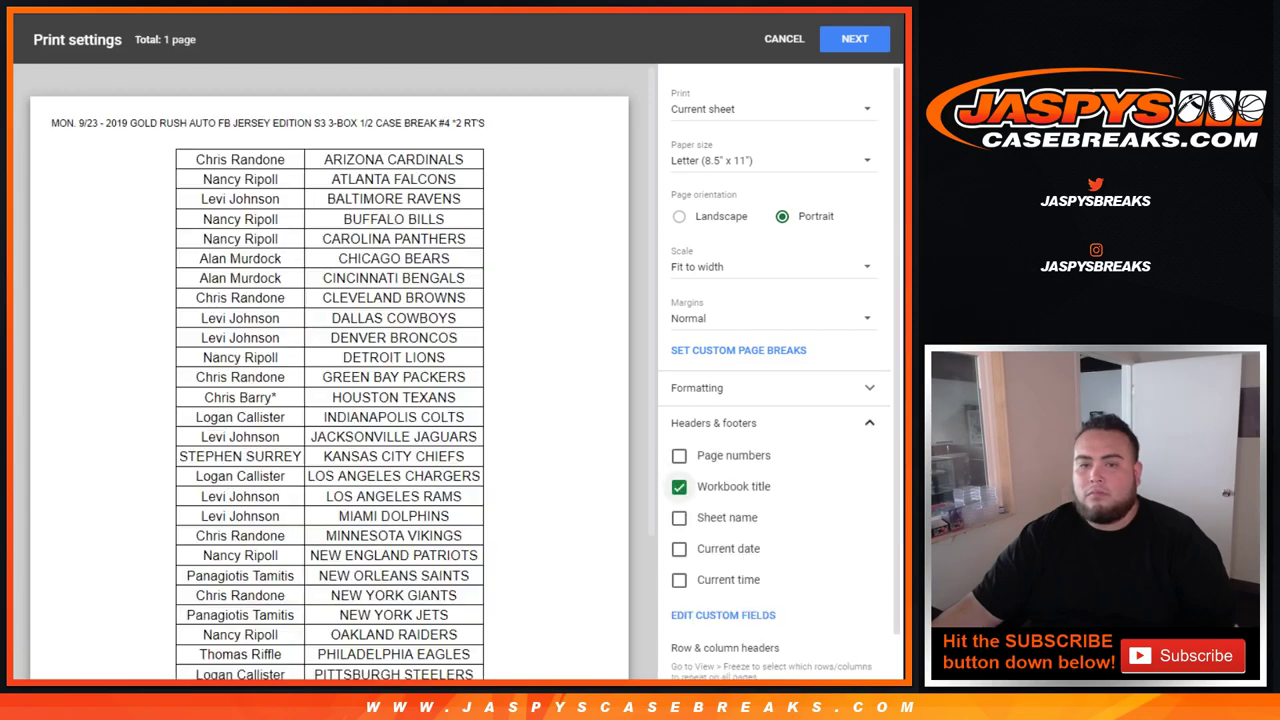
pyautogui.click(855, 39)
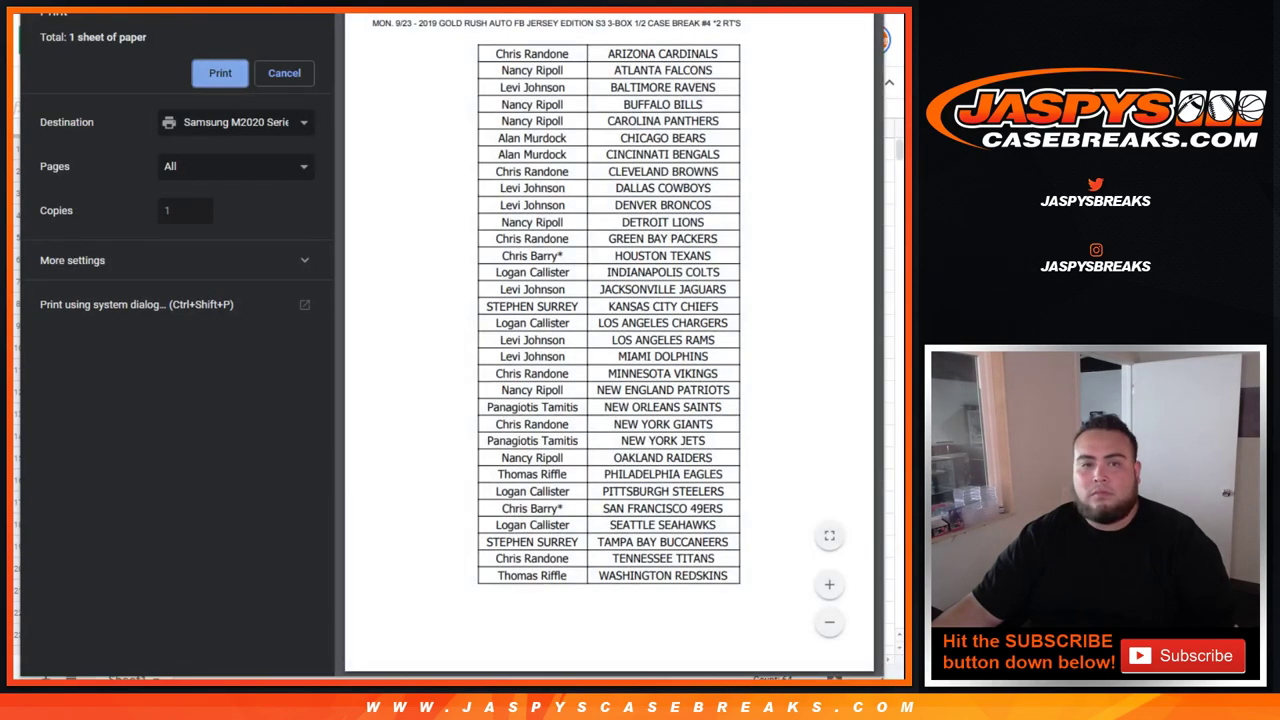
pyautogui.click(220, 73)
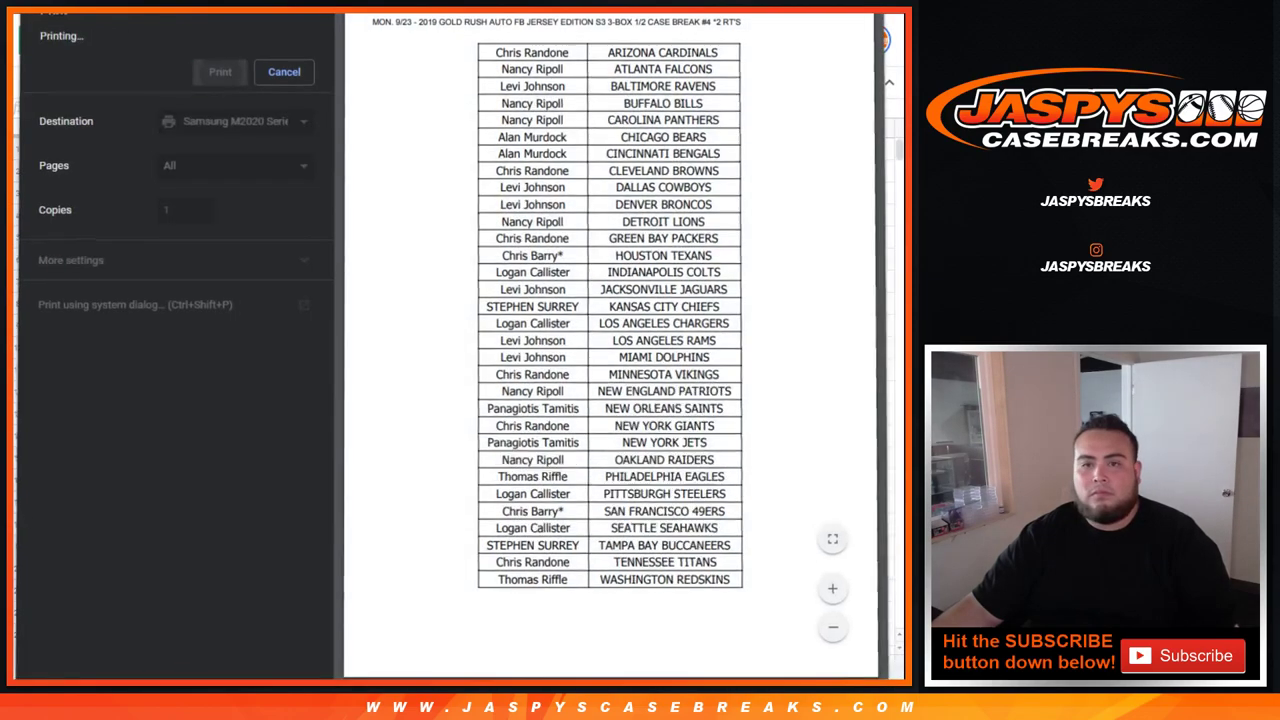